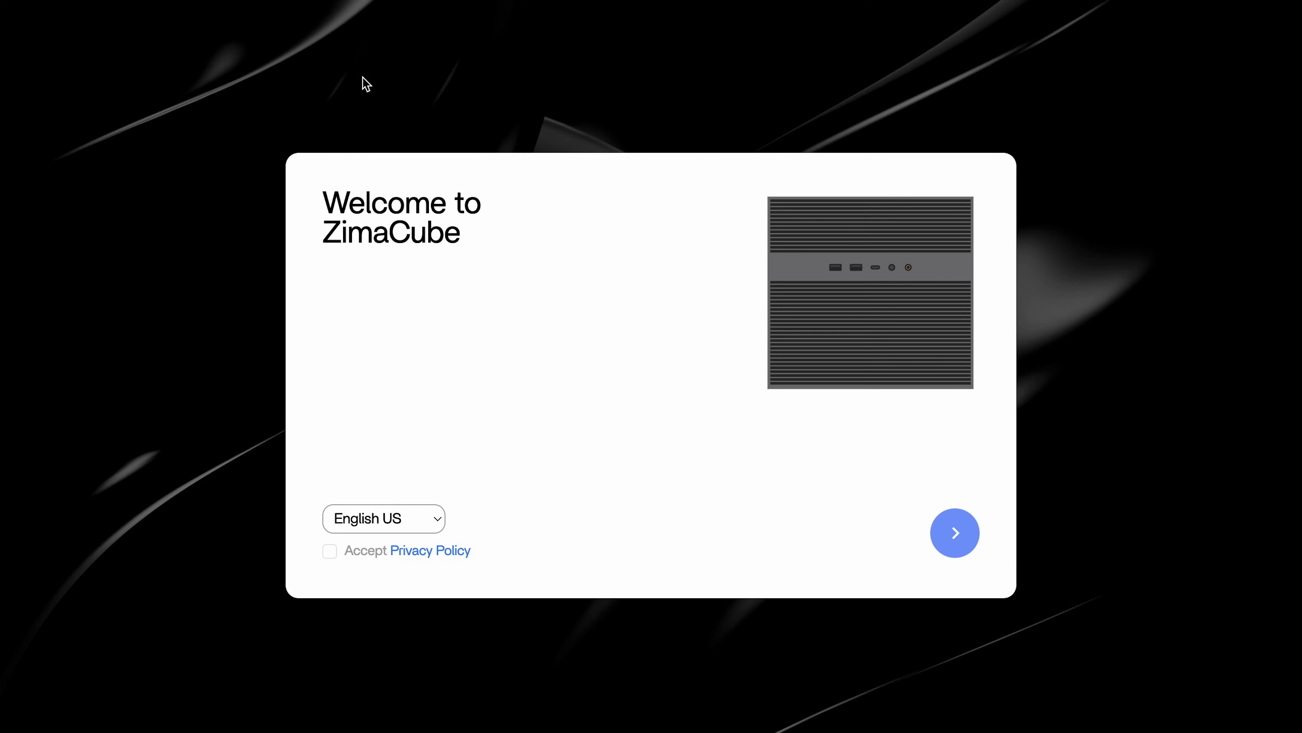
# Step: Accept the privacy policy with English US as the language and start the ZimaOS setup from Files
pyautogui.click(328, 552)
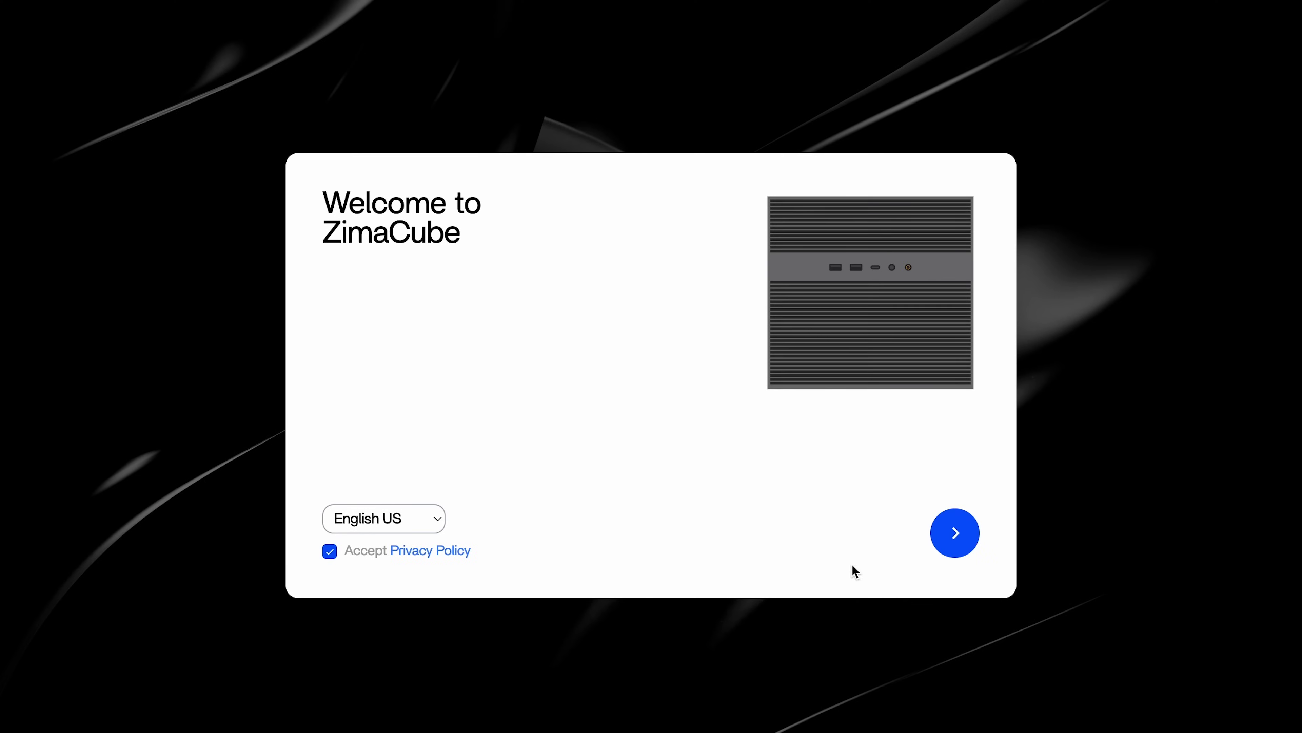
pyautogui.click(957, 546)
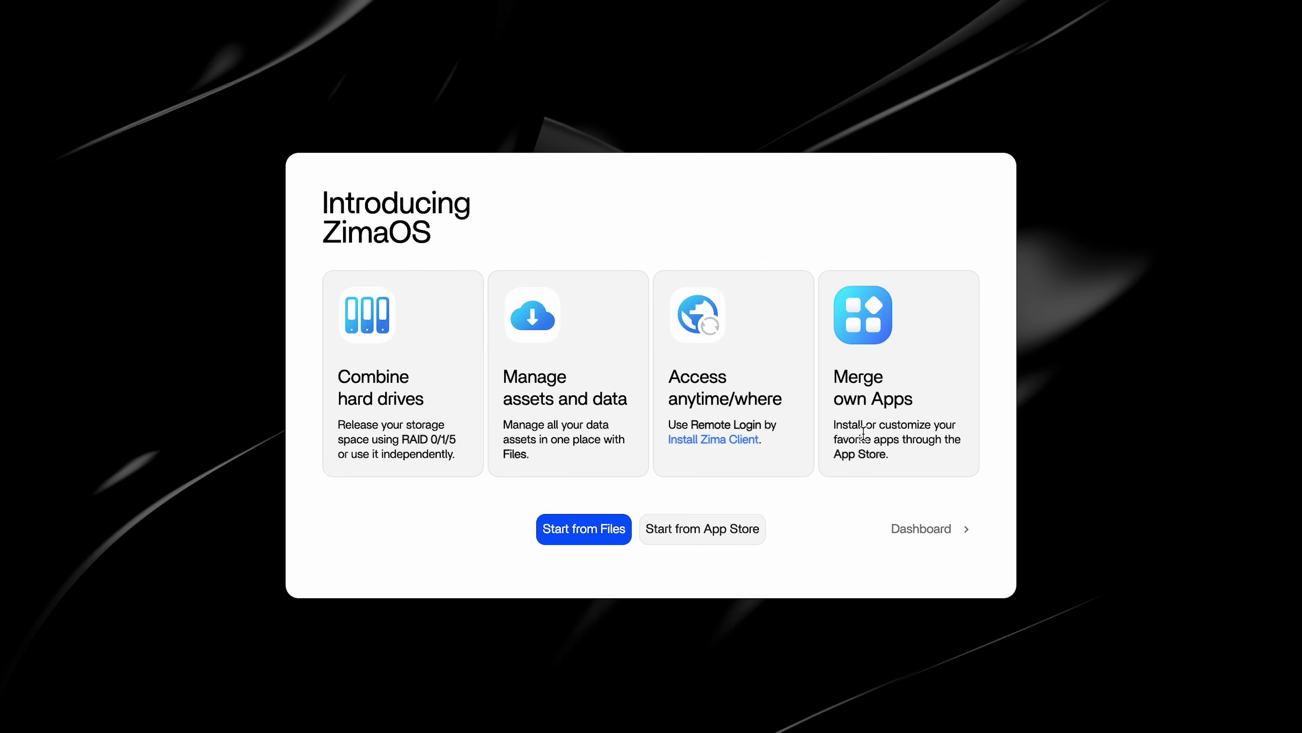
pyautogui.click(596, 538)
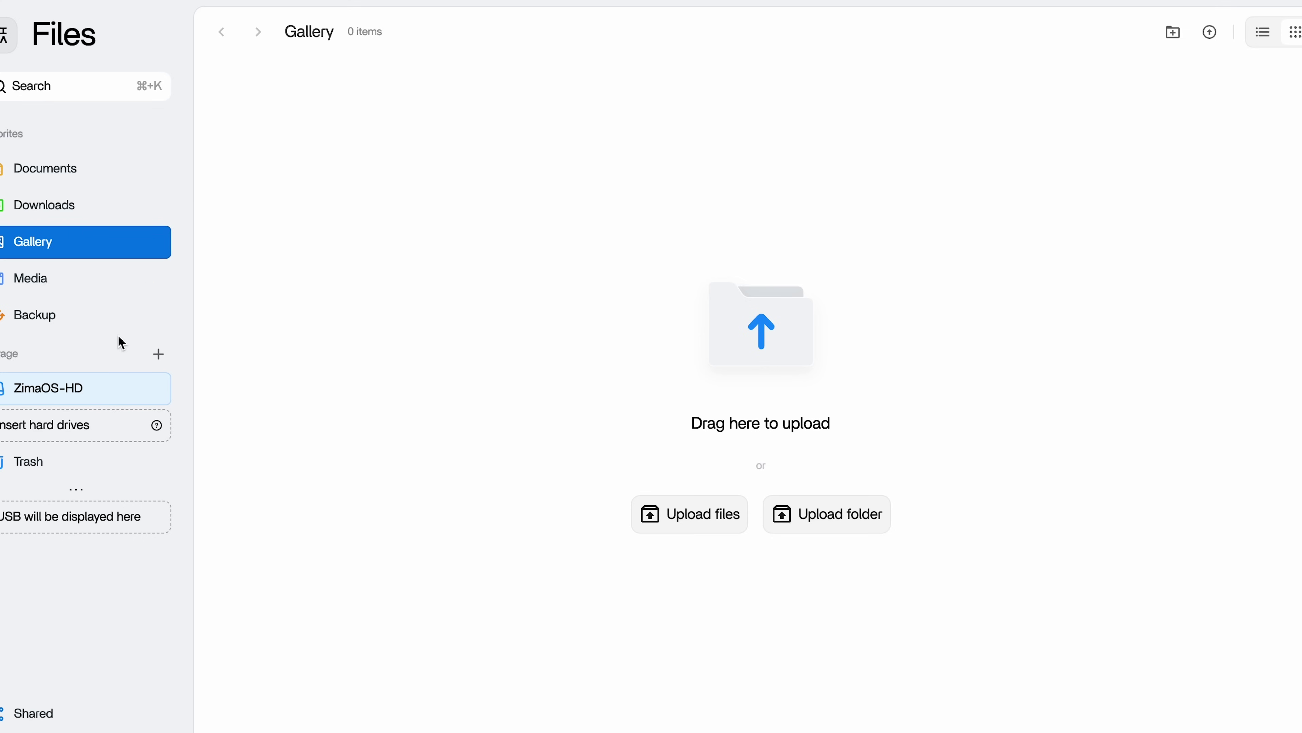
# Step: View the contents of the ZimaOS-HD storage and return to the Zima dashboard
pyautogui.click(91, 402)
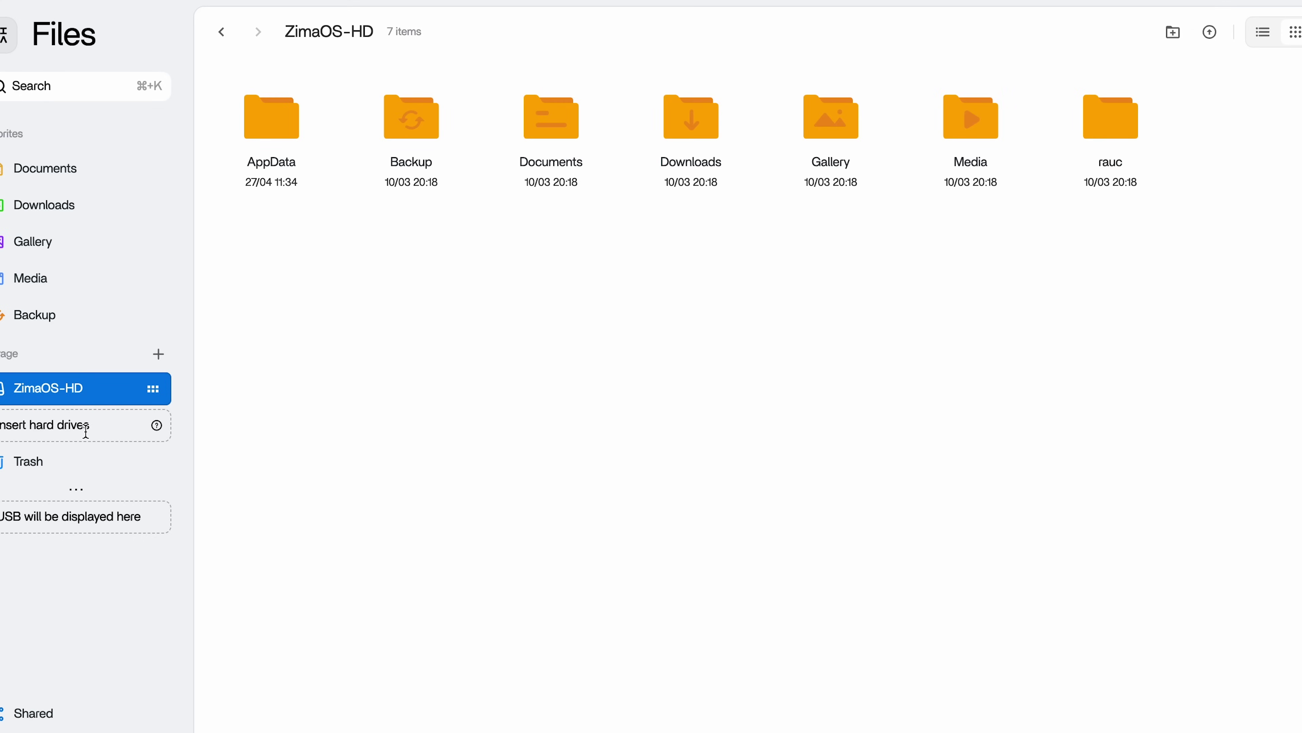
pyautogui.moveTo(165, 432)
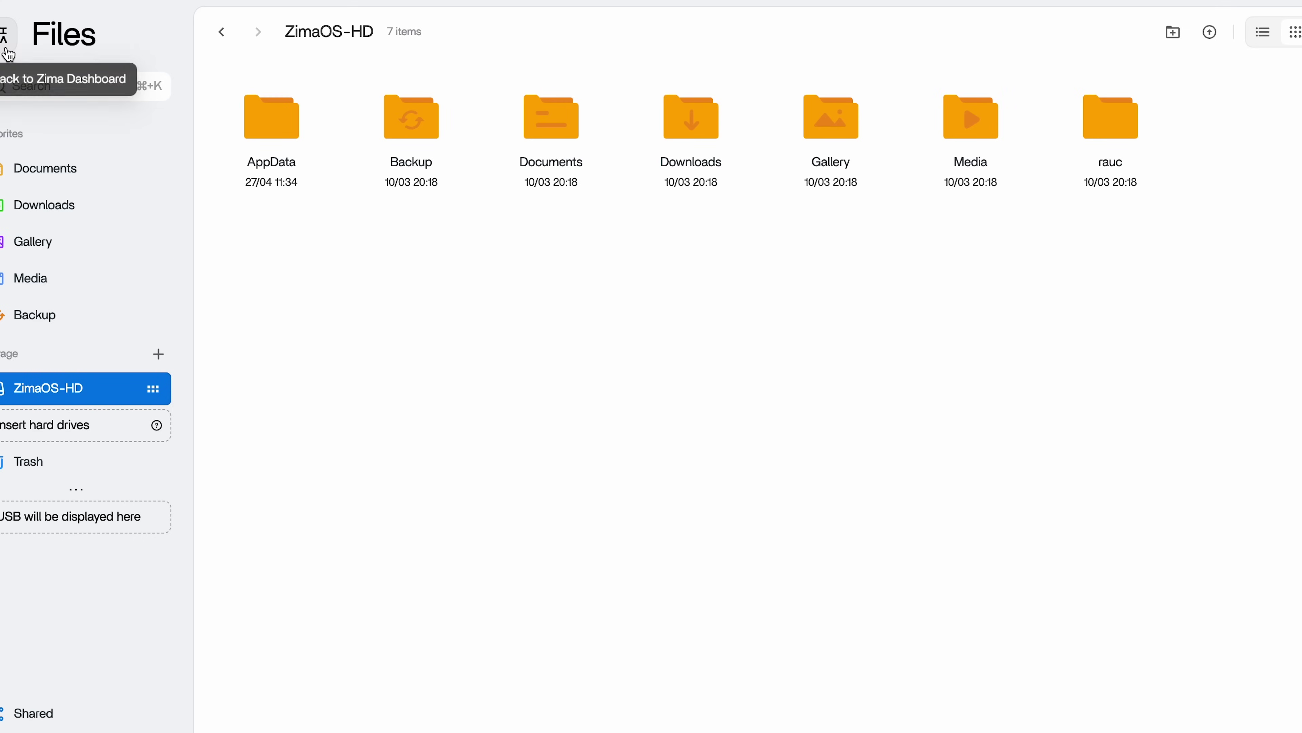
pyautogui.click(8, 34)
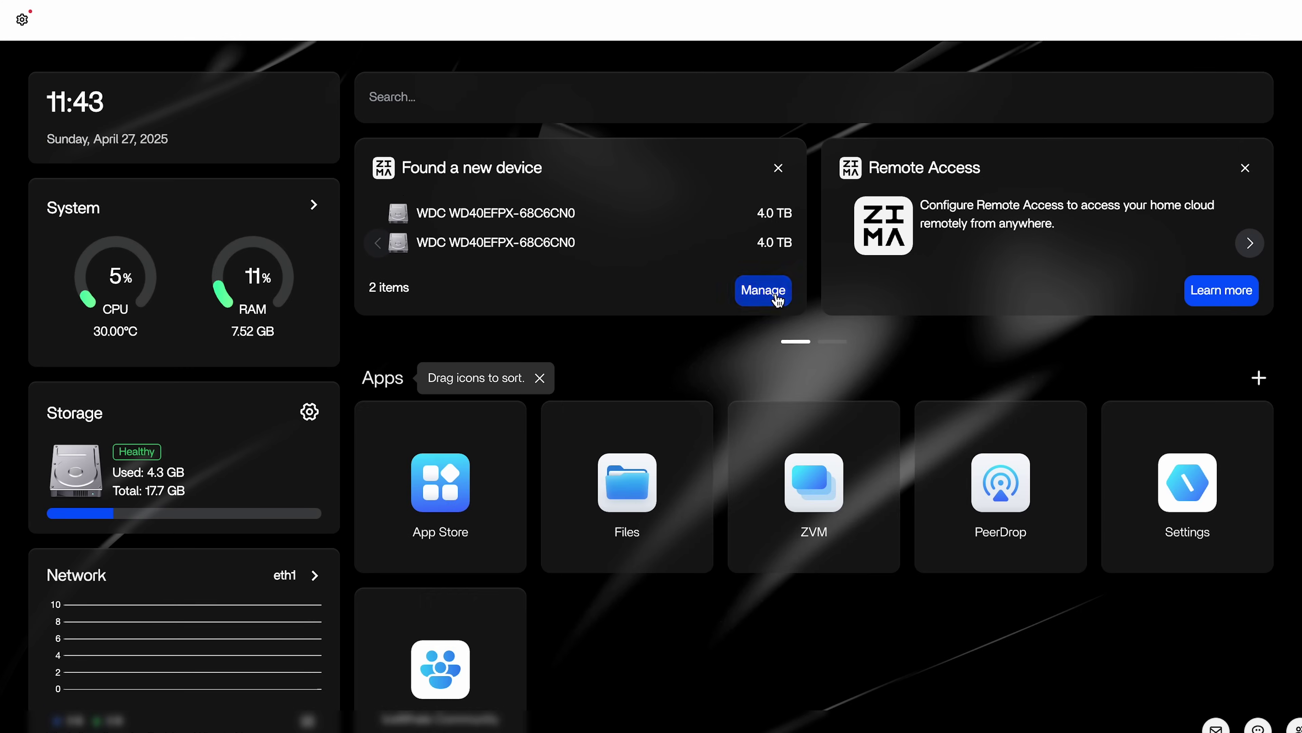
# Step: Open storage management for the newly found devices and review the new disks sda and sdb
pyautogui.click(778, 300)
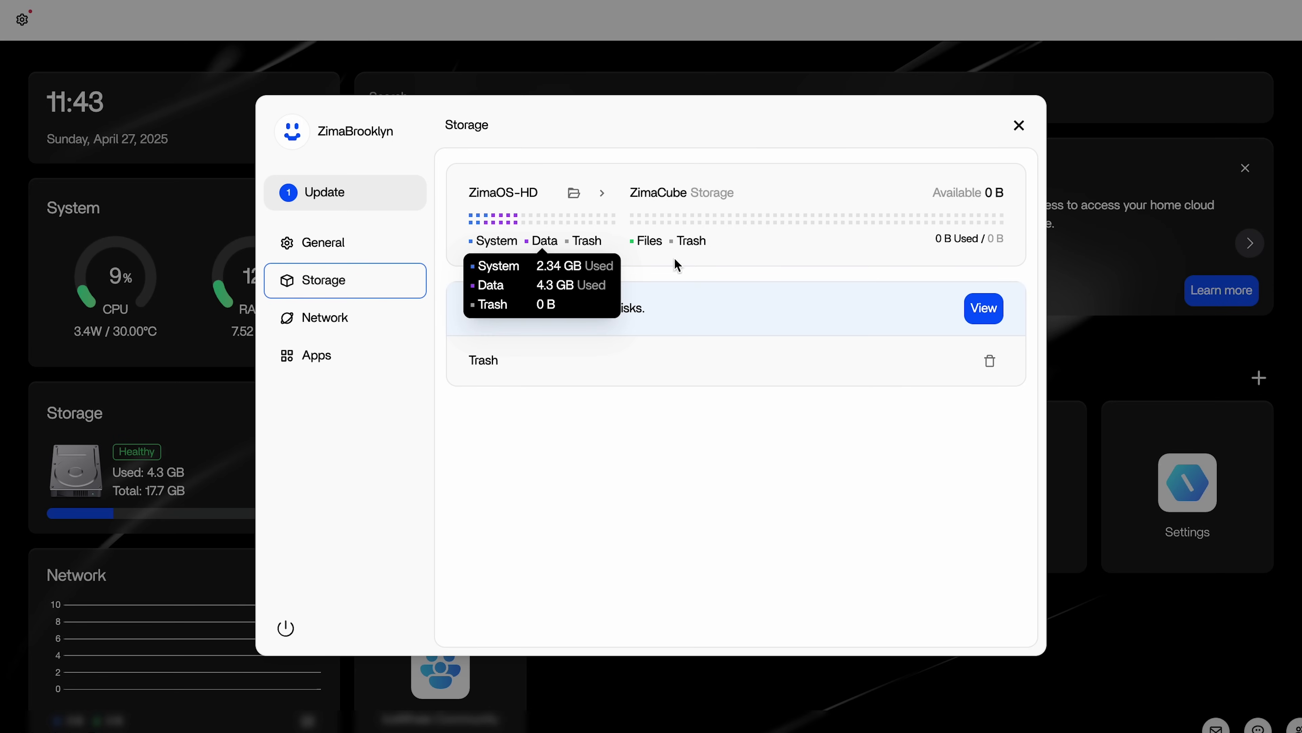
pyautogui.click(983, 312)
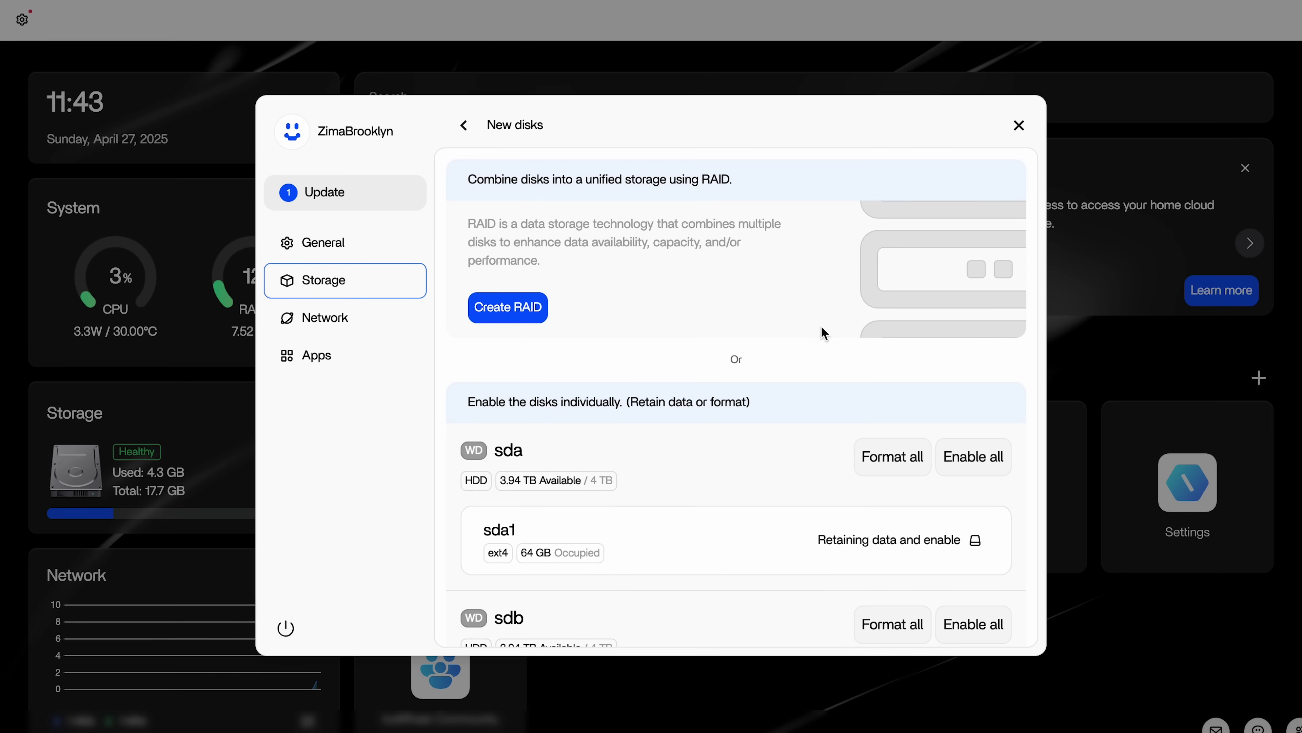
pyautogui.scroll(-3, 736, 349)
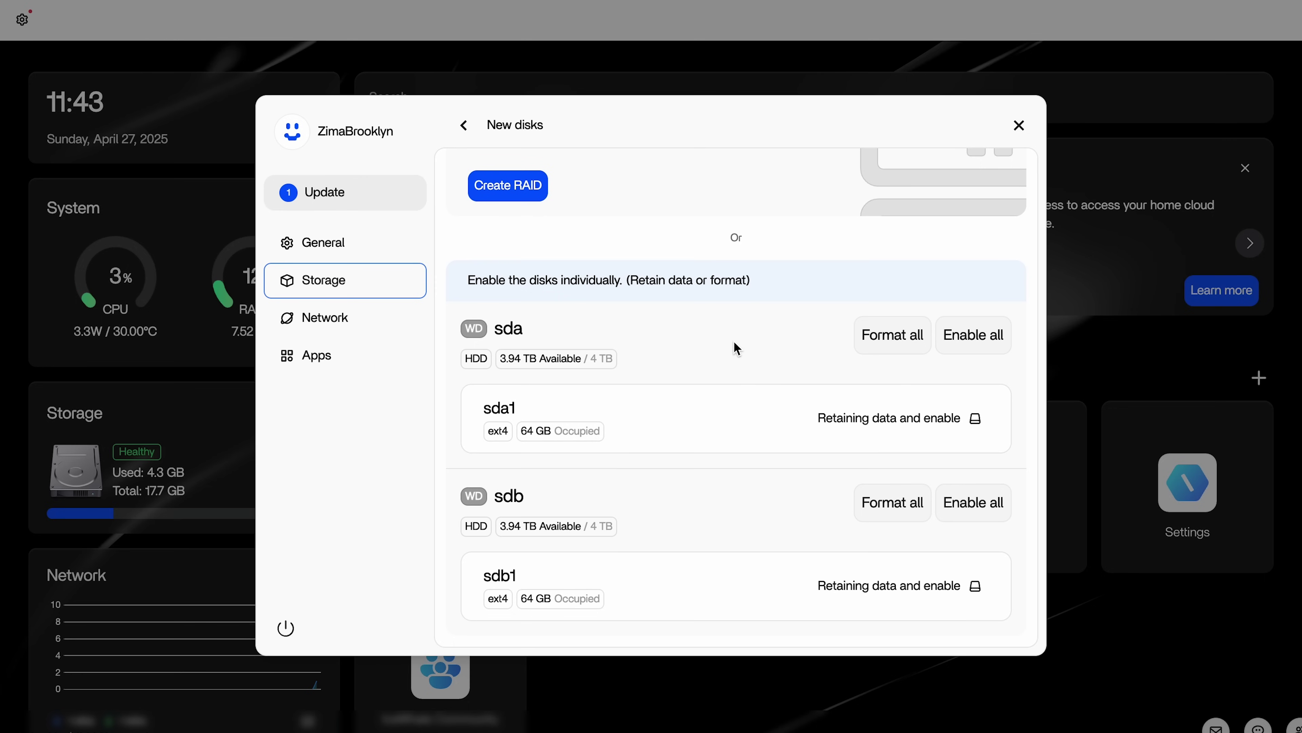
# Step: Start creating a RAID1 array using the recommended disk selection
pyautogui.click(522, 194)
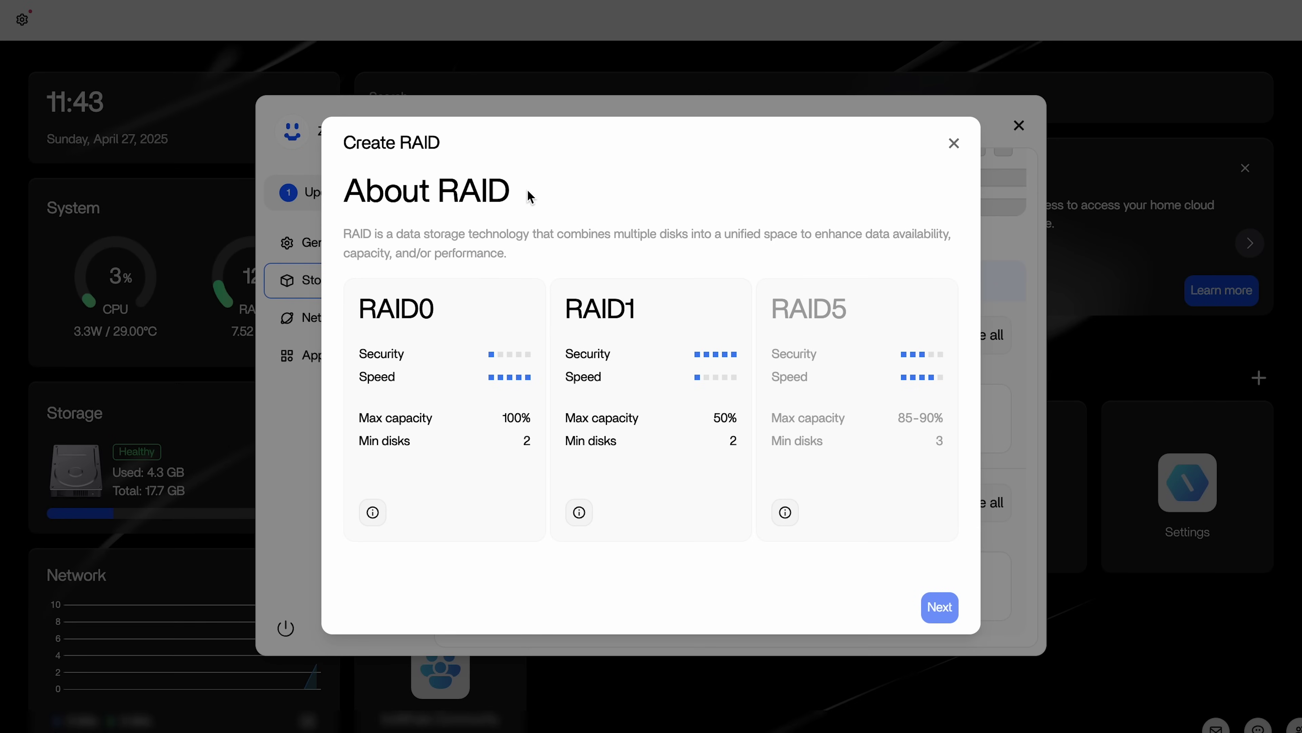
pyautogui.click(645, 379)
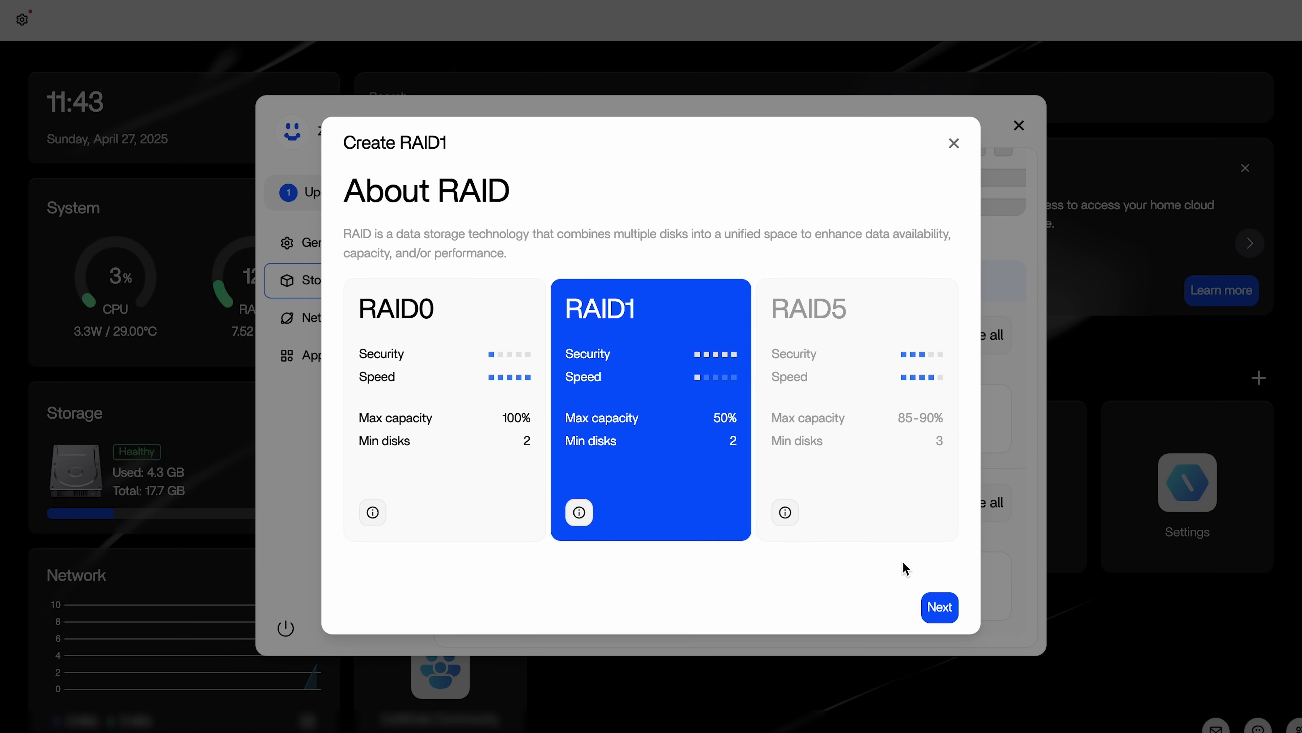
pyautogui.click(941, 608)
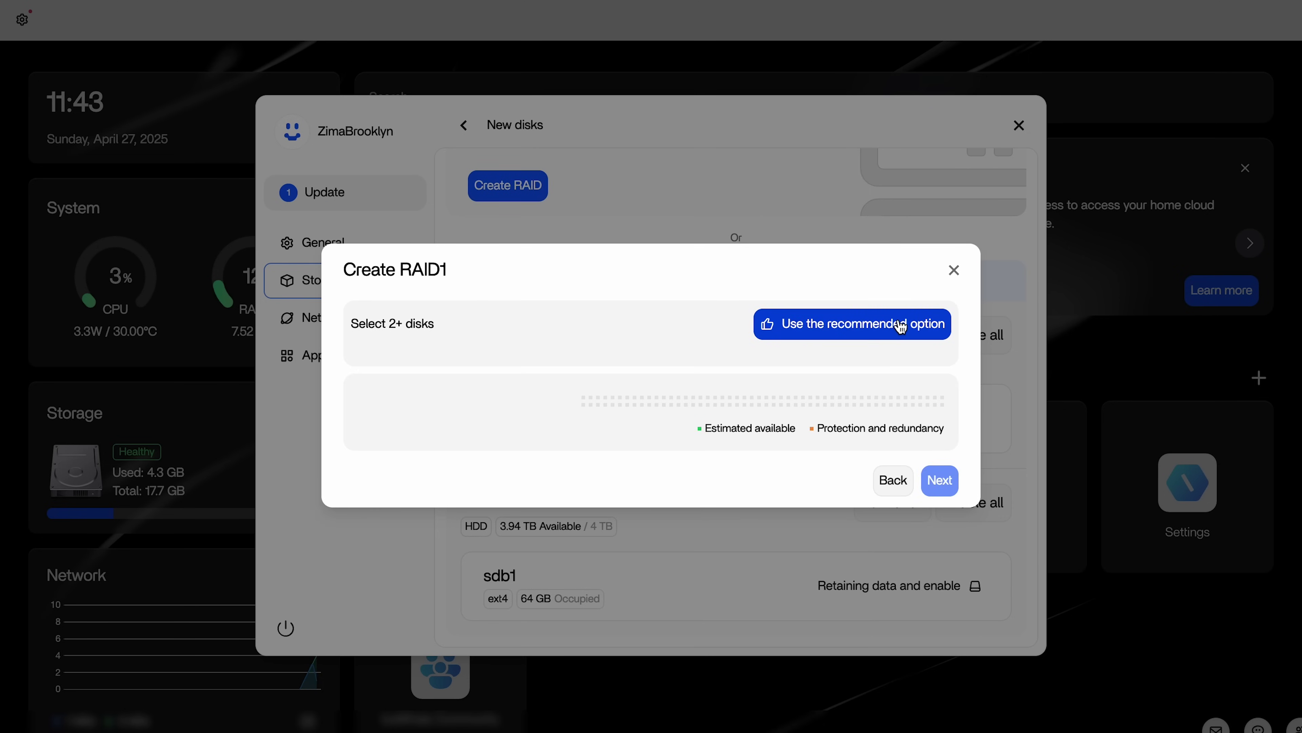
pyautogui.click(917, 329)
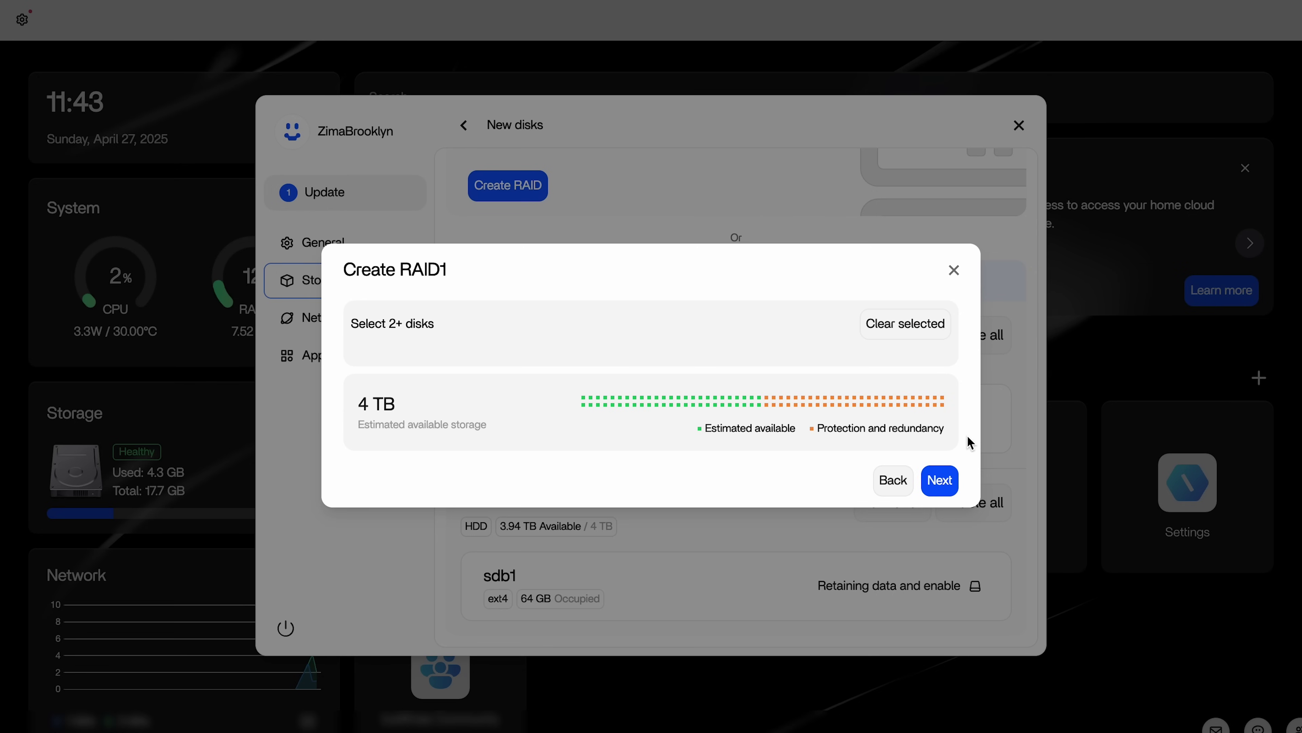
pyautogui.click(940, 481)
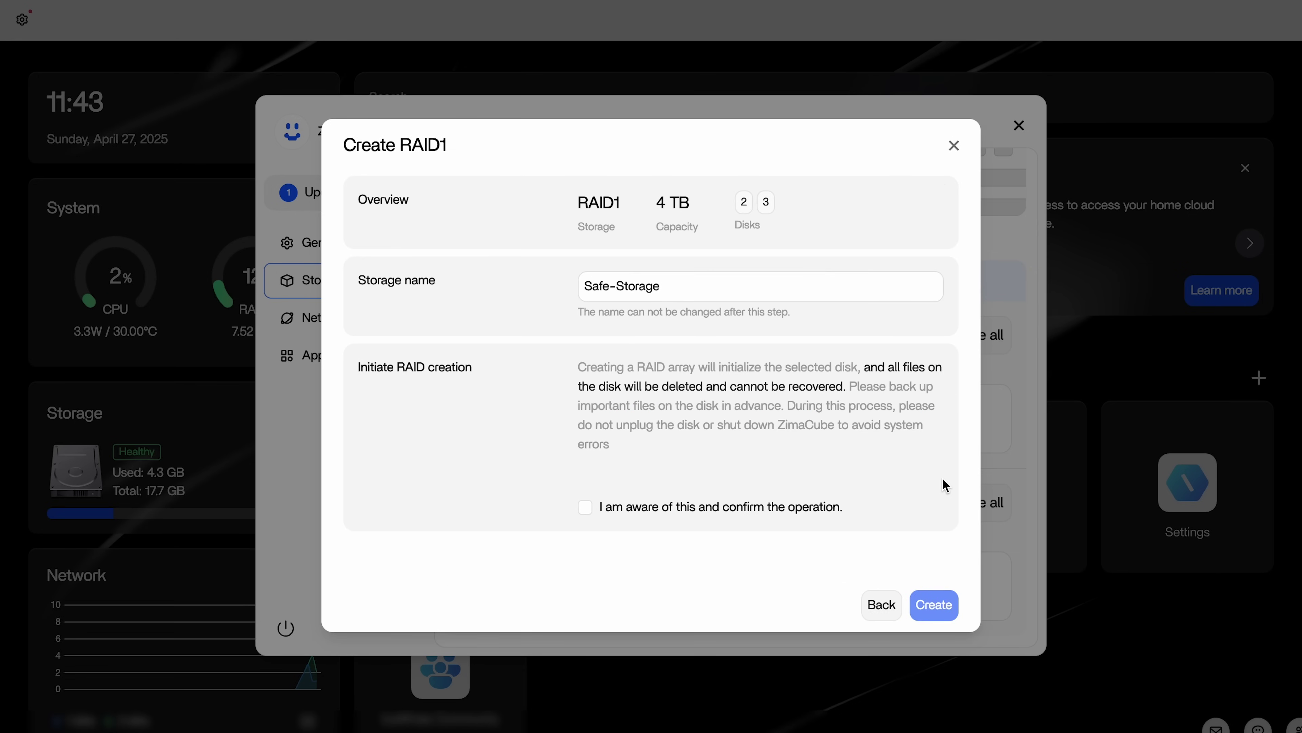
# Step: Name the RAID1 storage ZimaPool, acknowledge the disk initialization warning and create the array
pyautogui.tripleClick(854, 286)
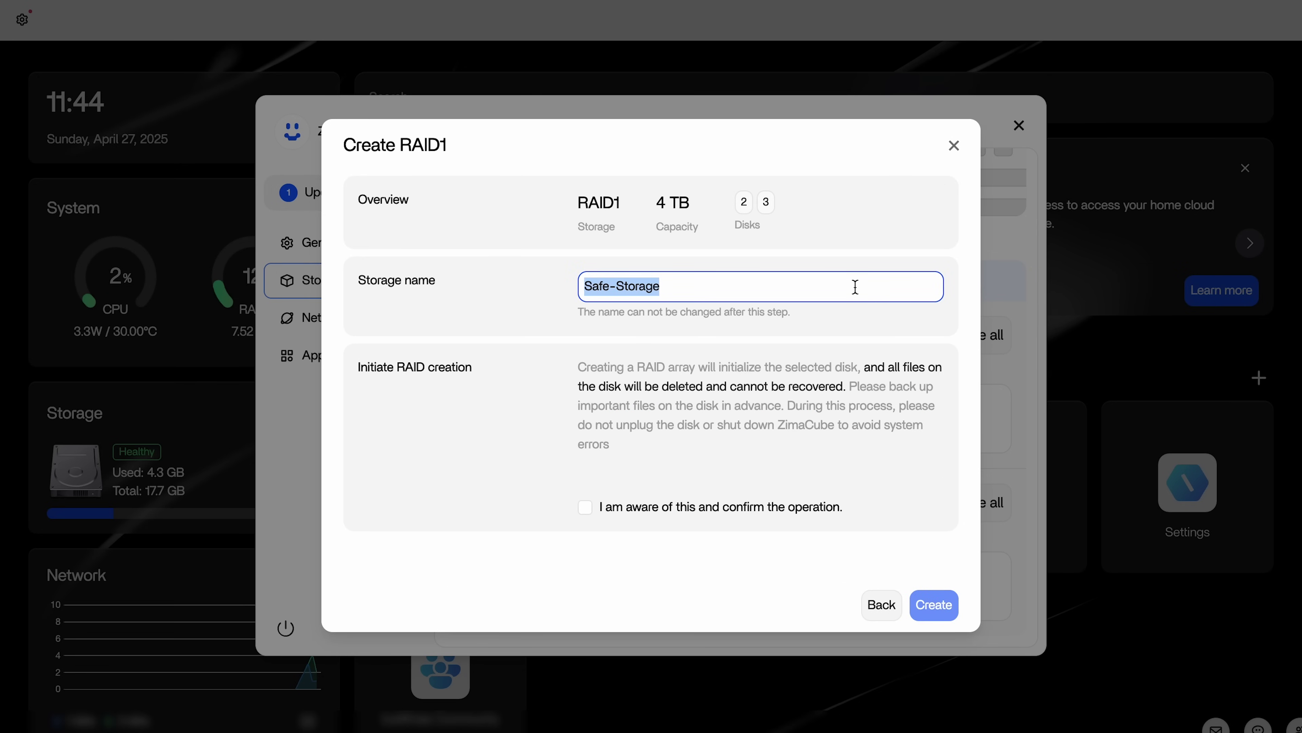
pyautogui.write('ZimaPool')
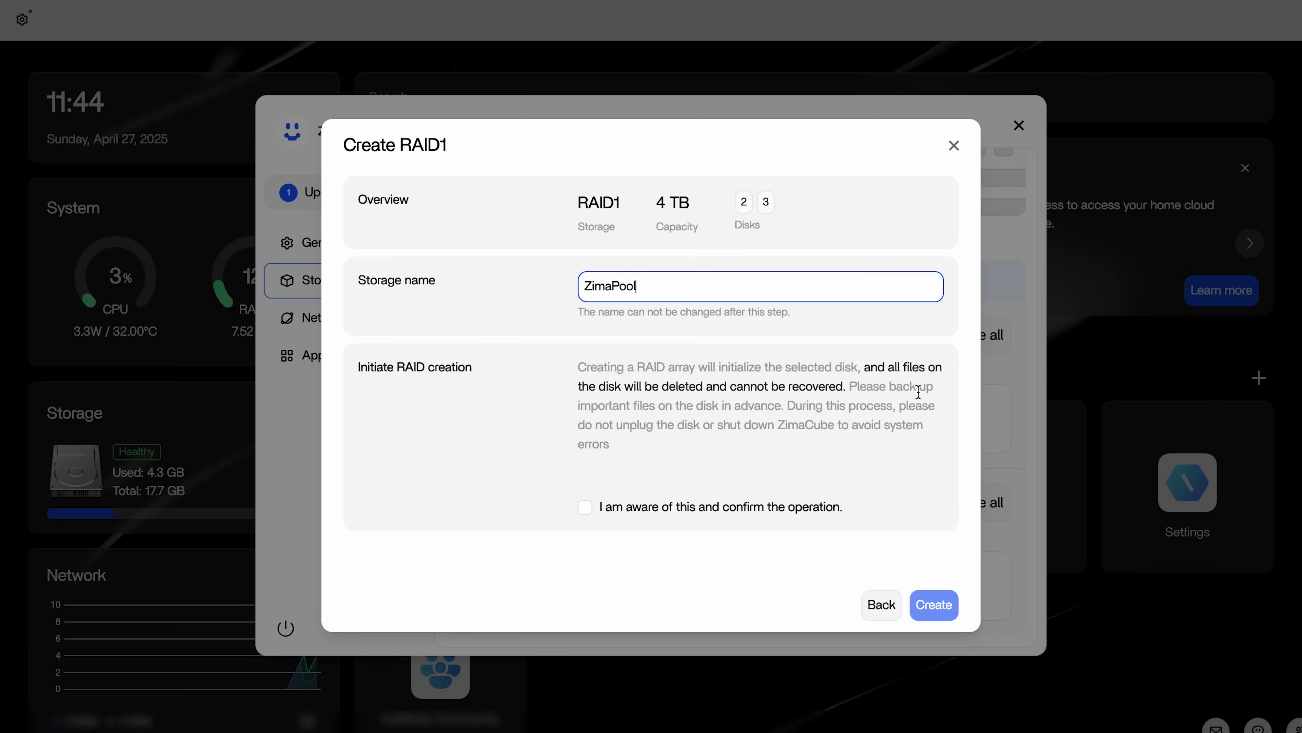
pyautogui.click(645, 511)
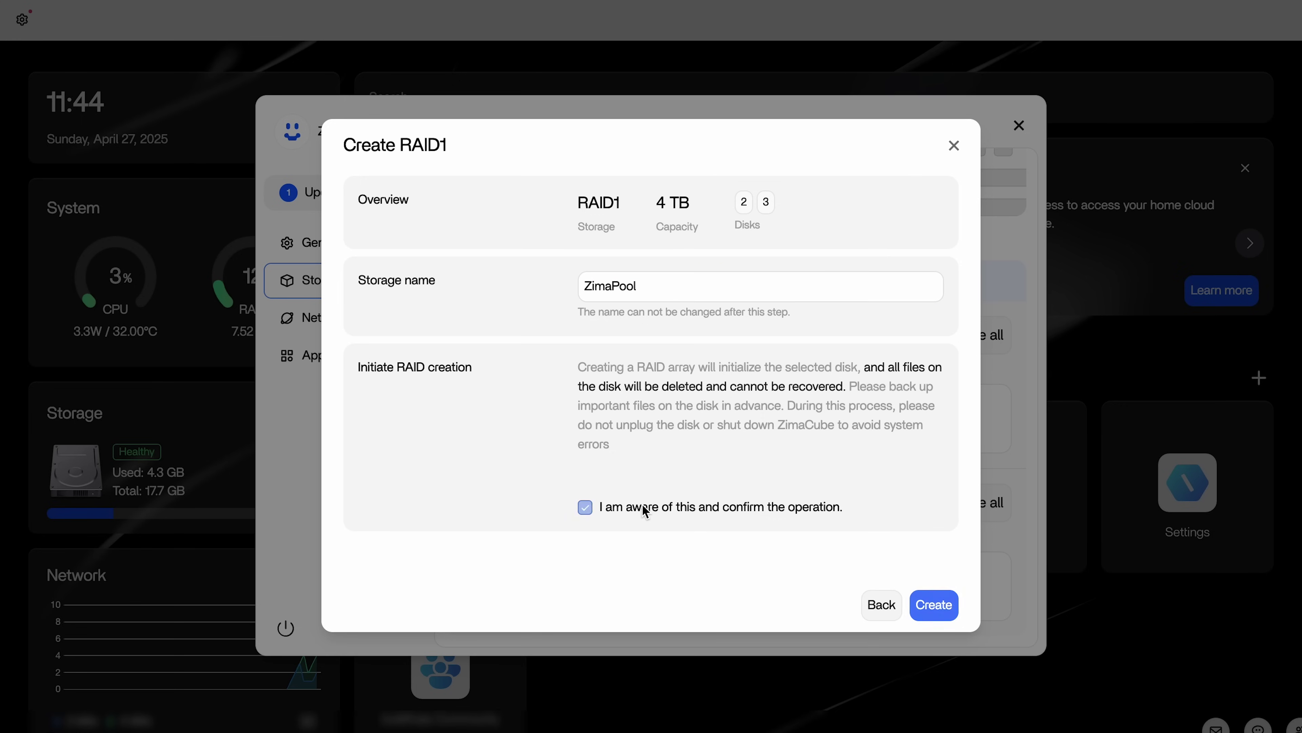
pyautogui.click(933, 605)
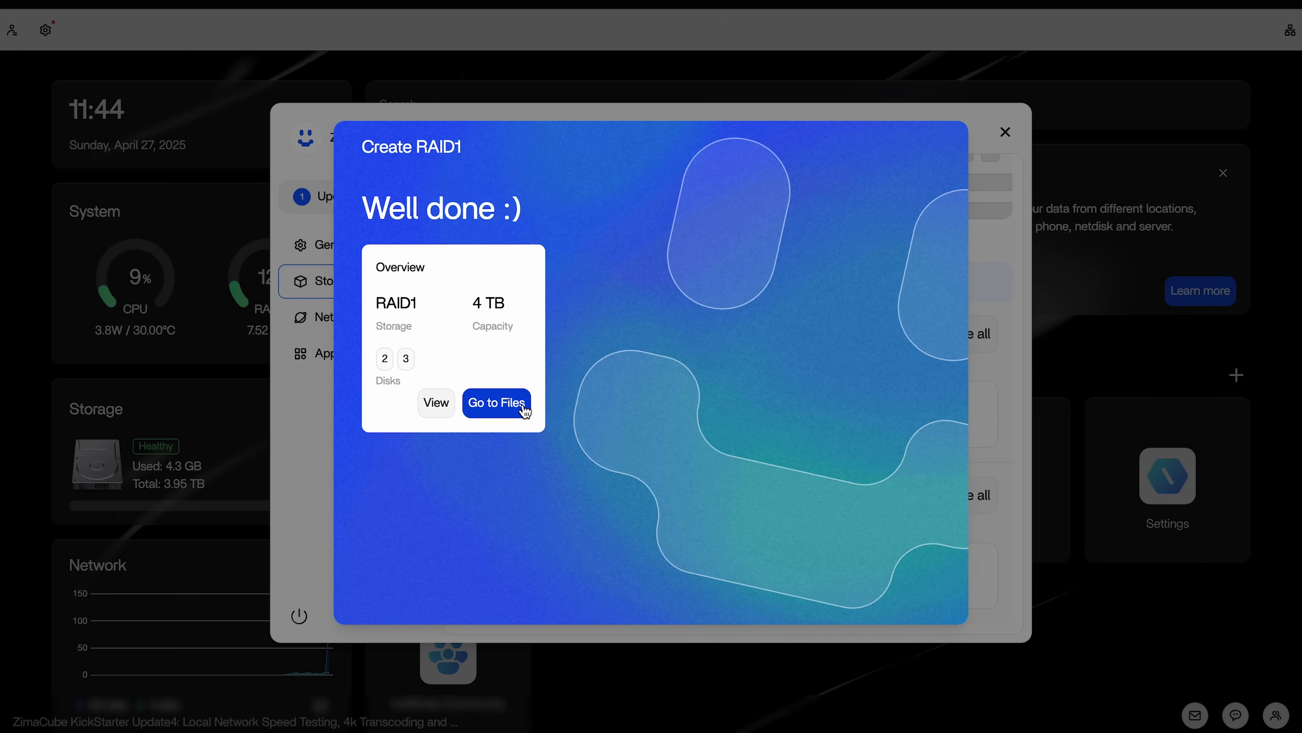
# Step: Open the new ZimaPool storage in Files and view the folders shared via Samba
pyautogui.click(521, 408)
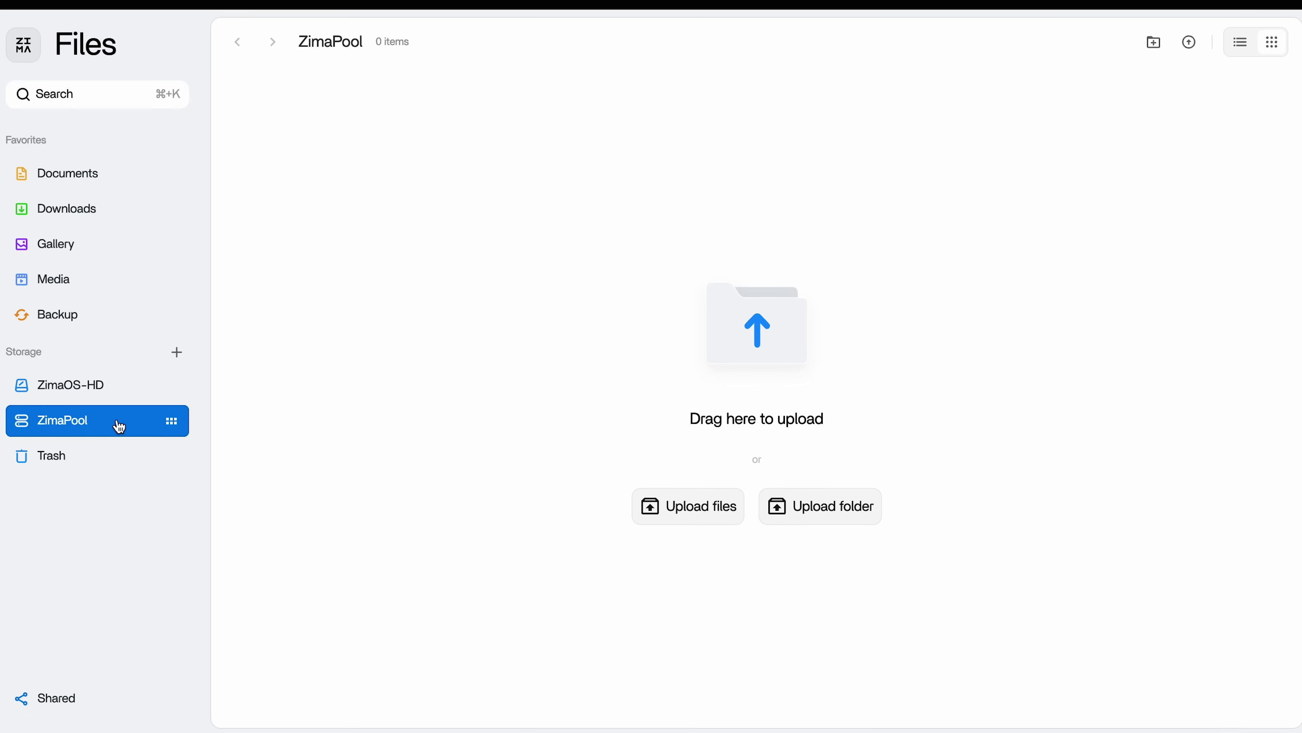
pyautogui.click(59, 697)
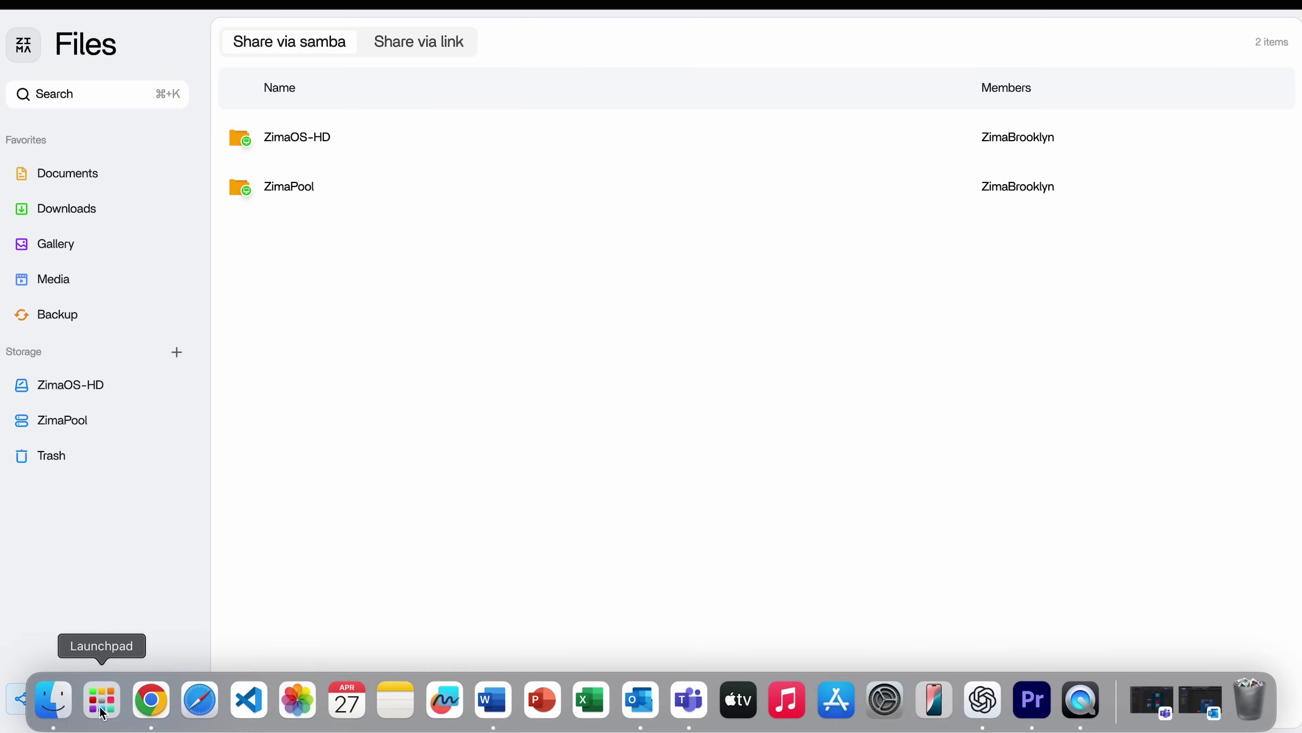
# Step: Switch to Finder and connect to the ZimaCube server as a registered user, entering the account's user name and password
pyautogui.click(52, 697)
pyautogui.click(876, 21)
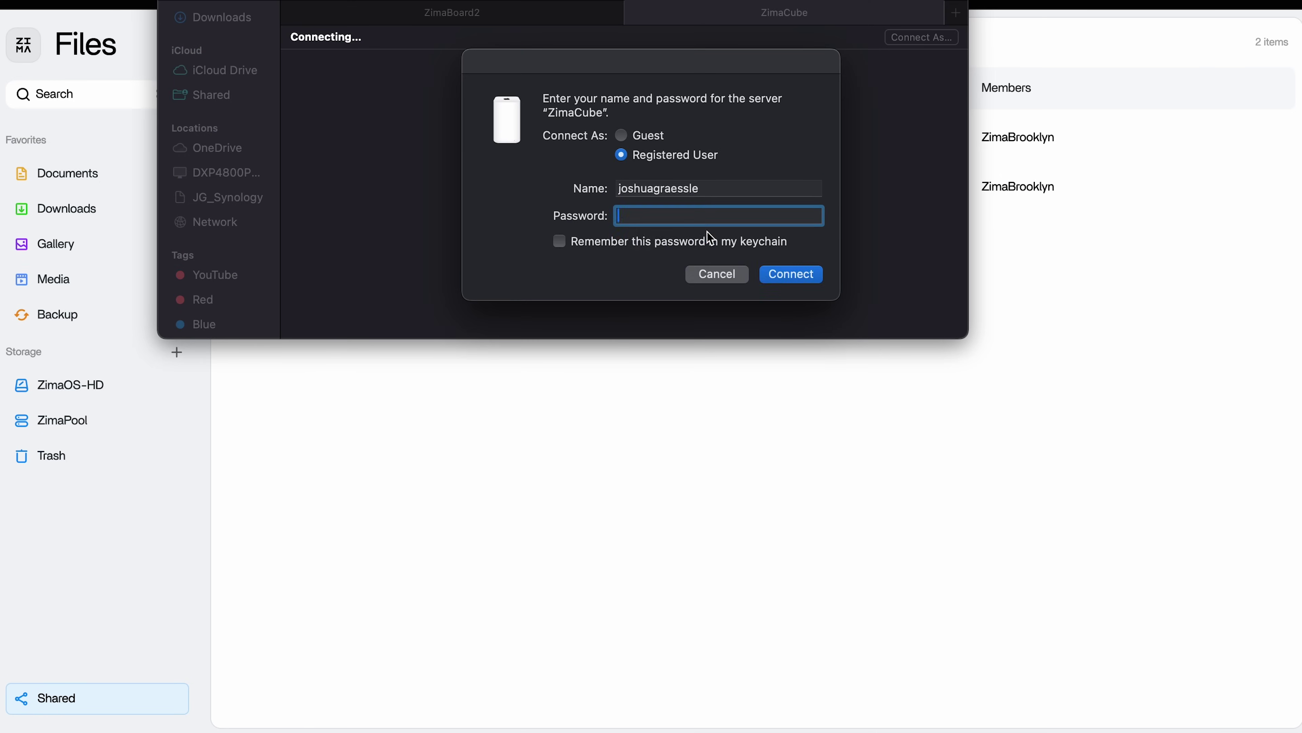
pyautogui.hotkey('shift', 'Tab')
pyautogui.press('BackSpace')
pyautogui.write('ZimaBrooklyn')
pyautogui.press('Tab')
pyautogui.write('**')
pyautogui.click(792, 274)
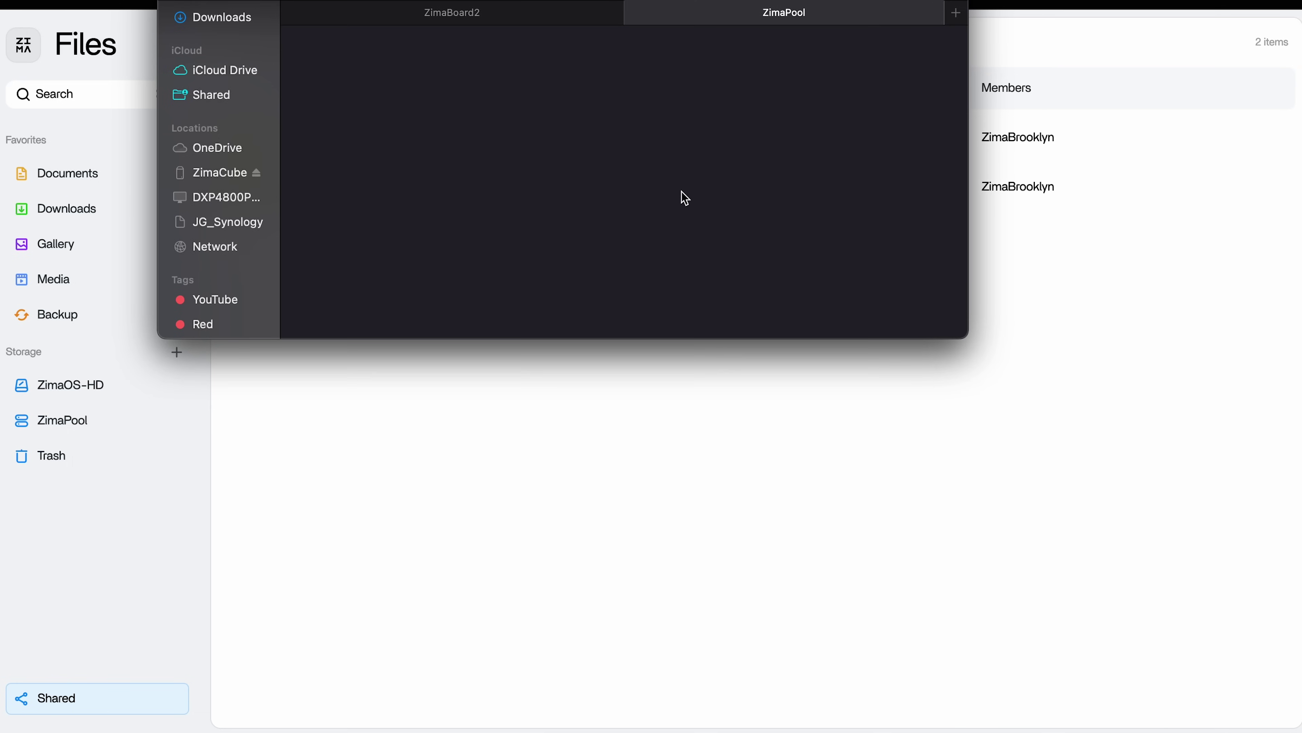
# Step: Paste the video AM1I5656.MP4 into the ZimaPool network share
pyautogui.rightClick(528, 184)
pyautogui.click(528, 186)
pyautogui.moveTo(528, 186); pyautogui.dragTo(641, 186)
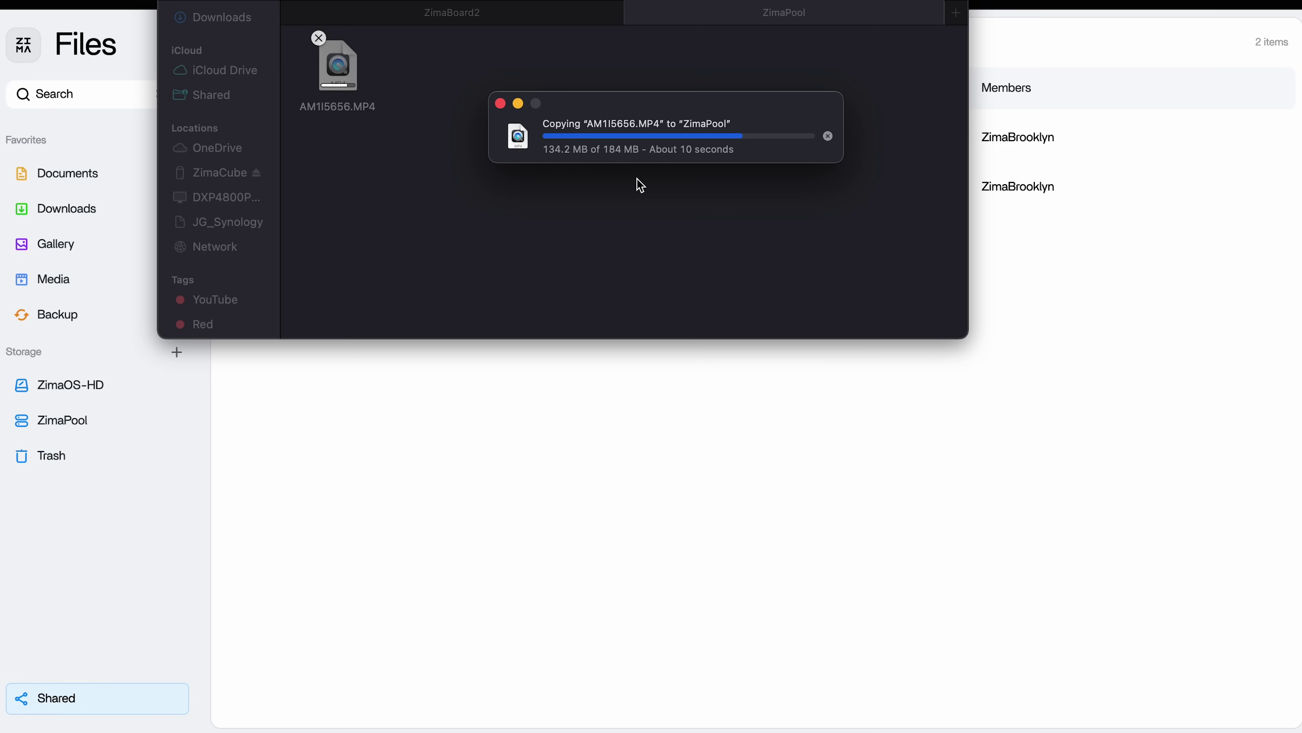
# Step: Switch back to the ZimaOS Files page, open ZimaPool and preview the copied video AM1I5656.MP4
pyautogui.press('super+Tab')
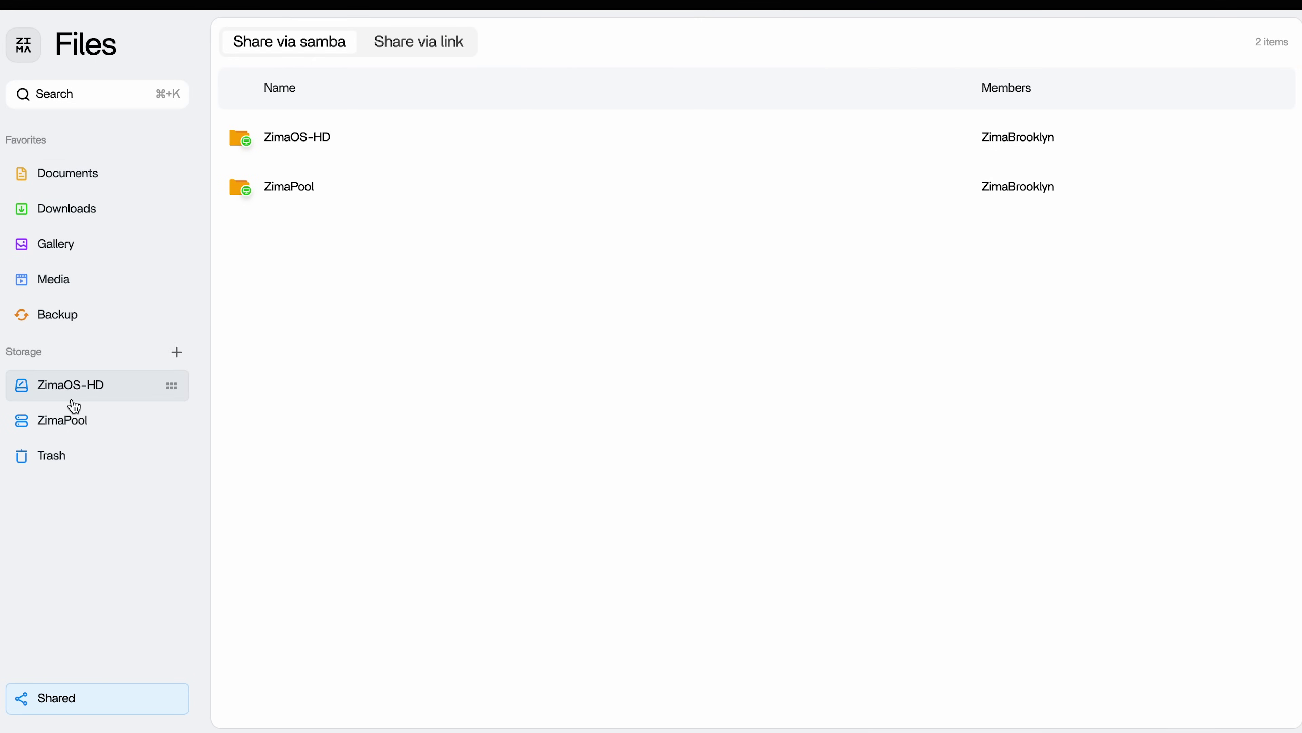
pyautogui.click(72, 419)
pyautogui.doubleClick(308, 161)
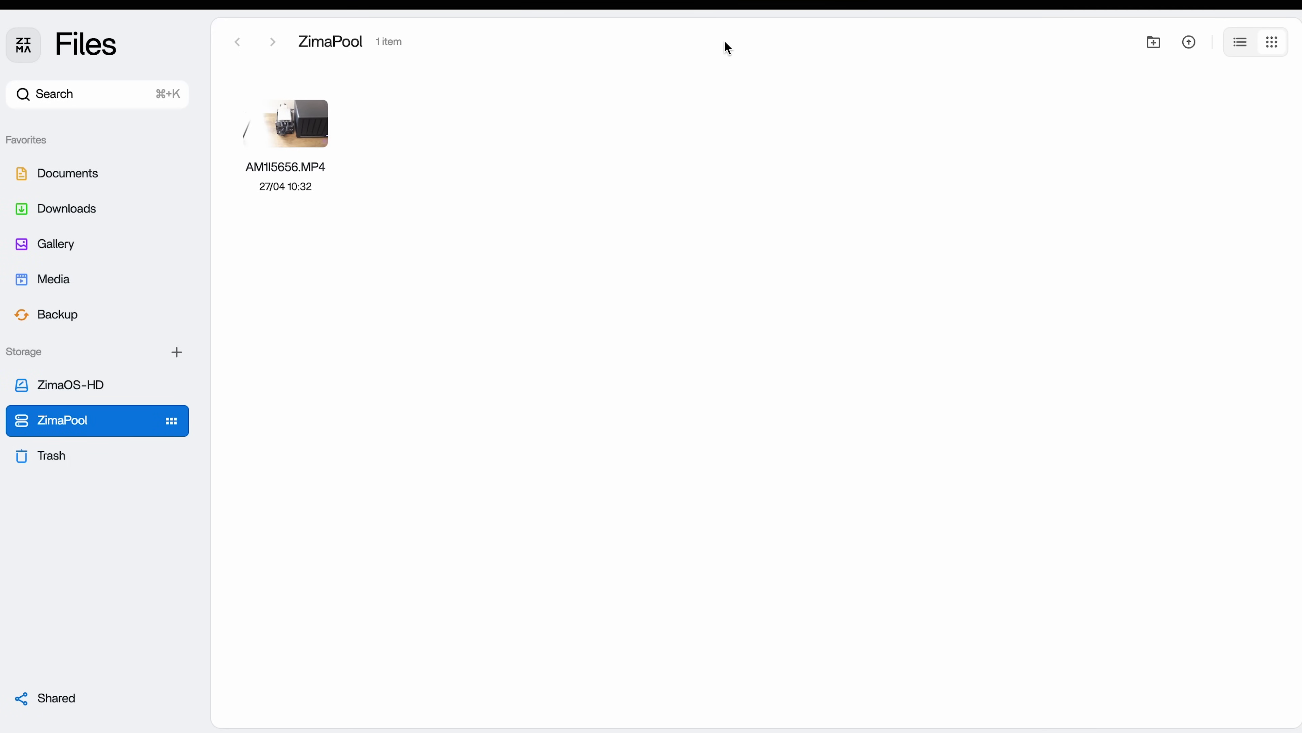
# Step: Return to the Zima dashboard and dismiss the tip about sorting app icons
pyautogui.click(24, 46)
pyautogui.click(545, 163)
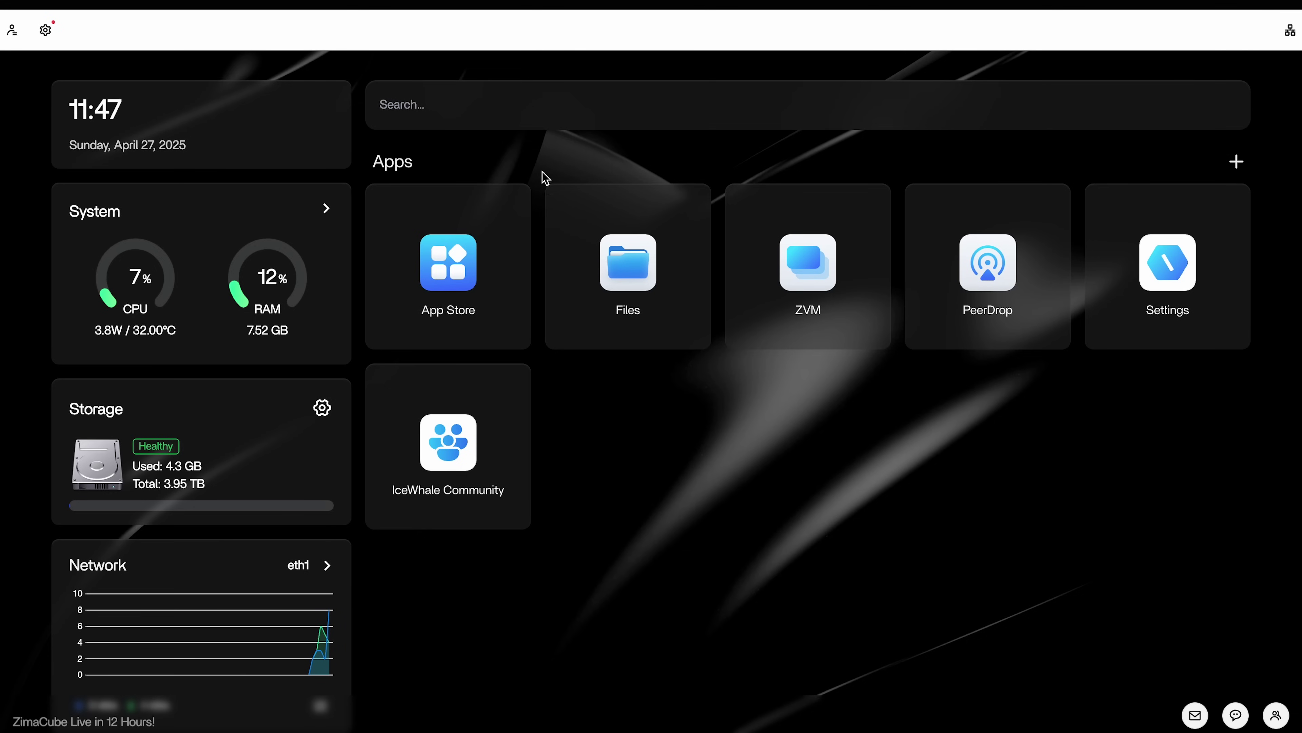
# Step: Open the App Store and browse through the catalogue of available apps
pyautogui.click(456, 265)
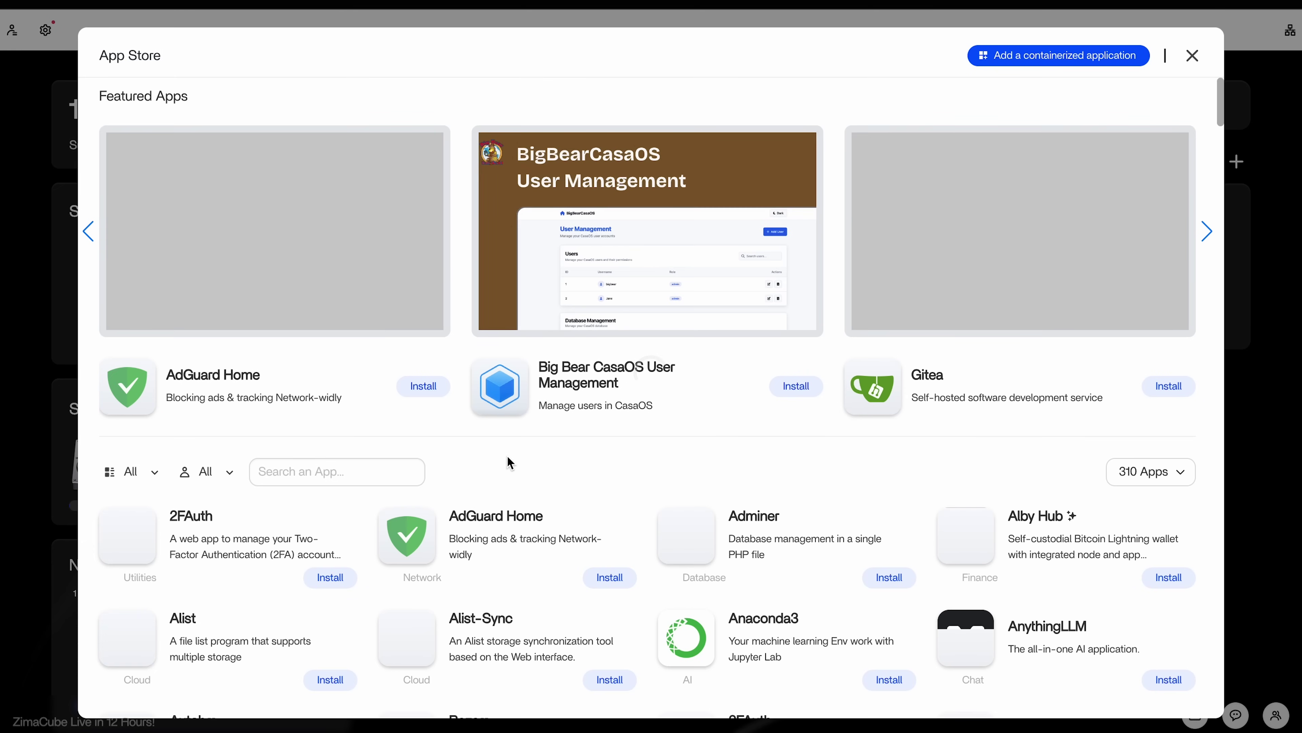
pyautogui.scroll(-1, 507, 456)
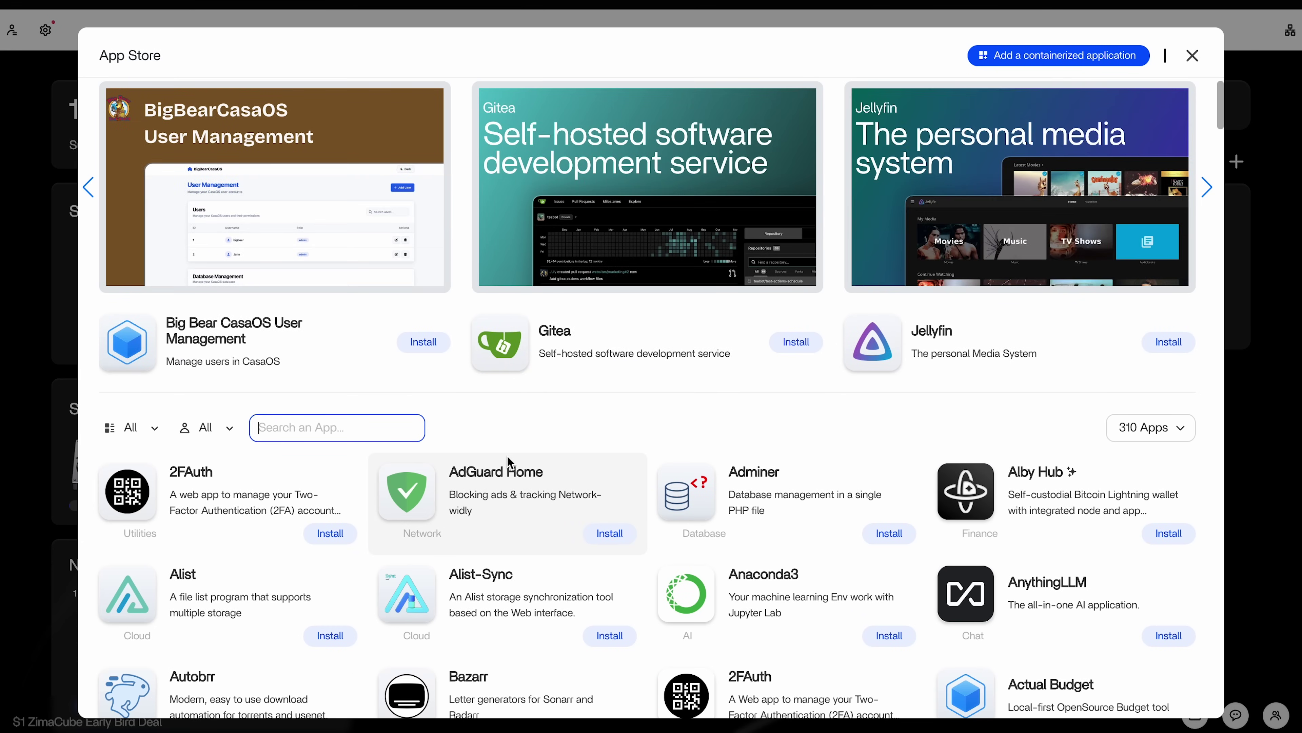
pyautogui.scroll(-5, 508, 456)
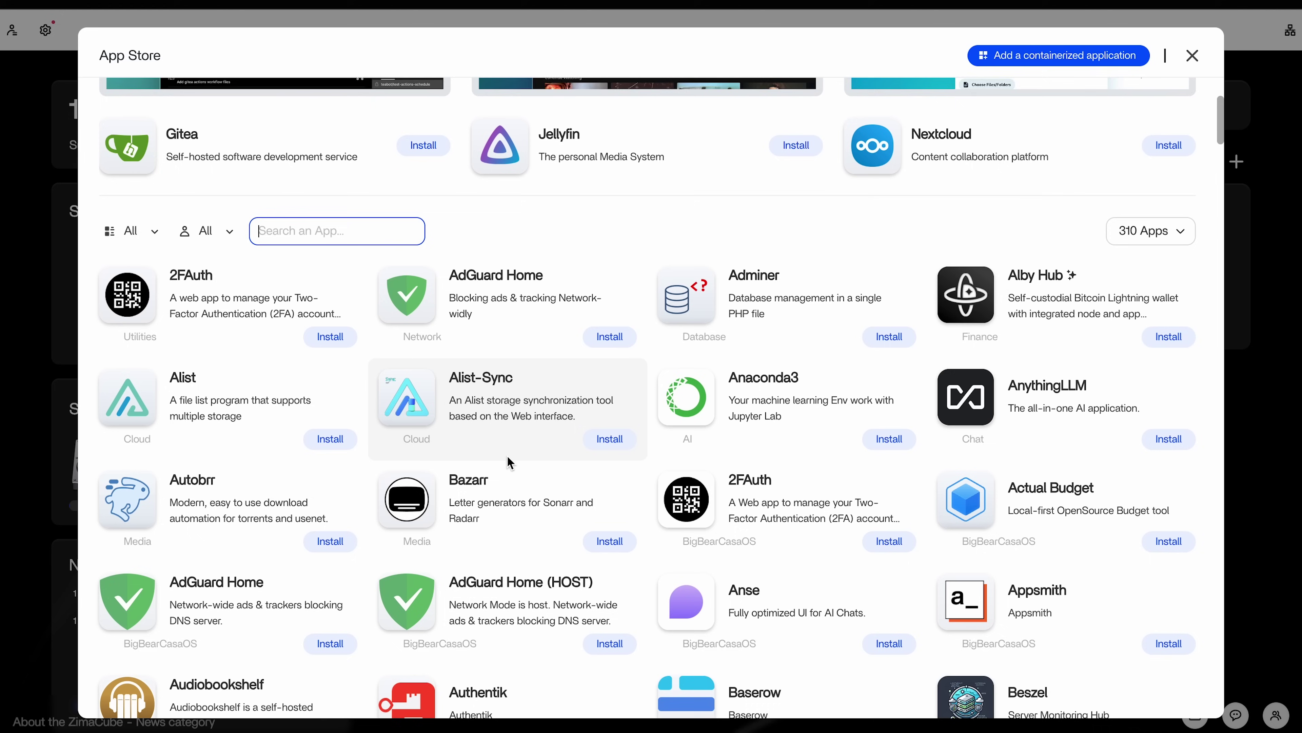
pyautogui.scroll(-5, 508, 456)
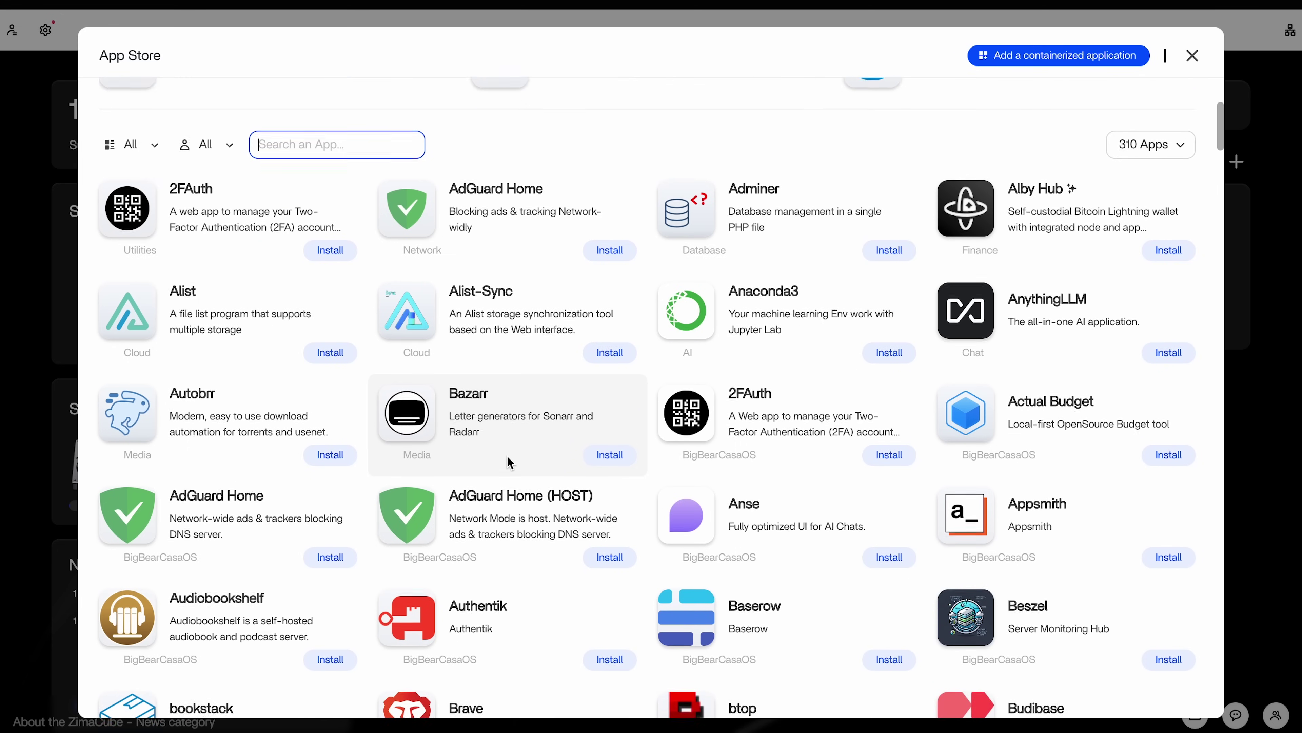
pyautogui.scroll(-7, 507, 455)
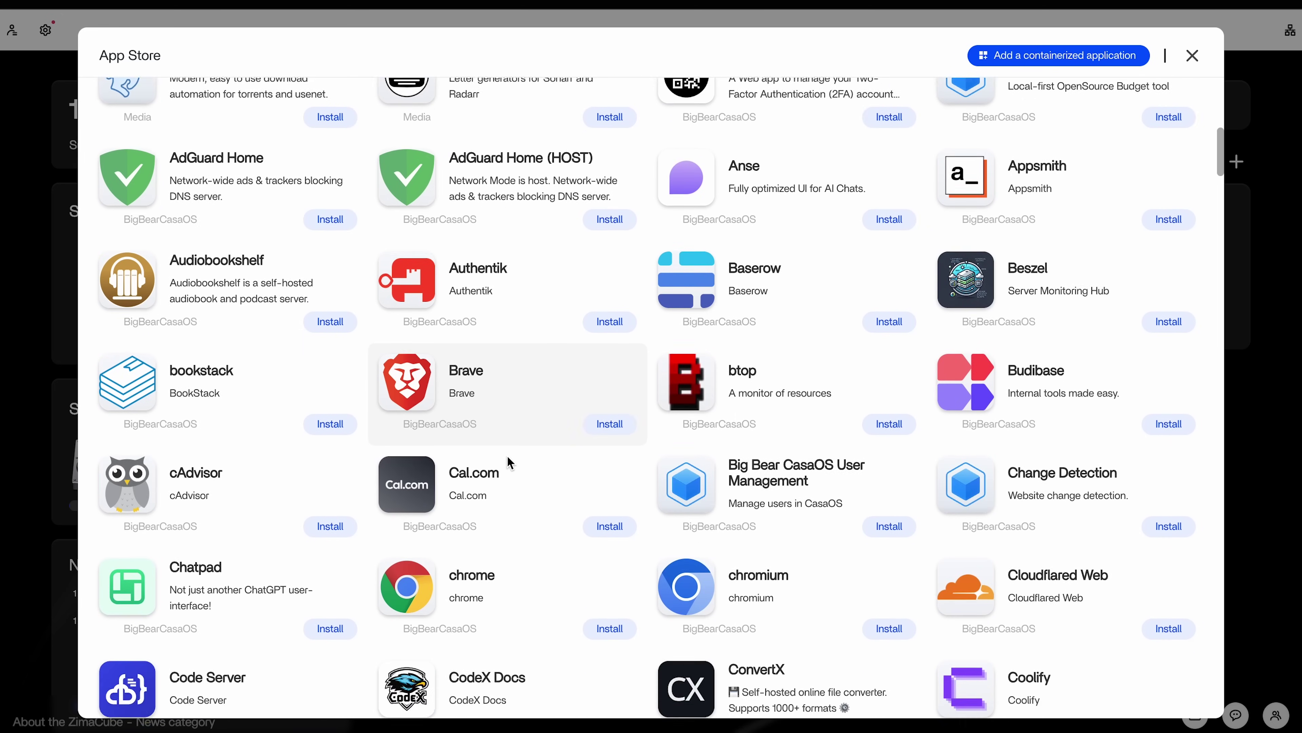
pyautogui.scroll(-5, 507, 456)
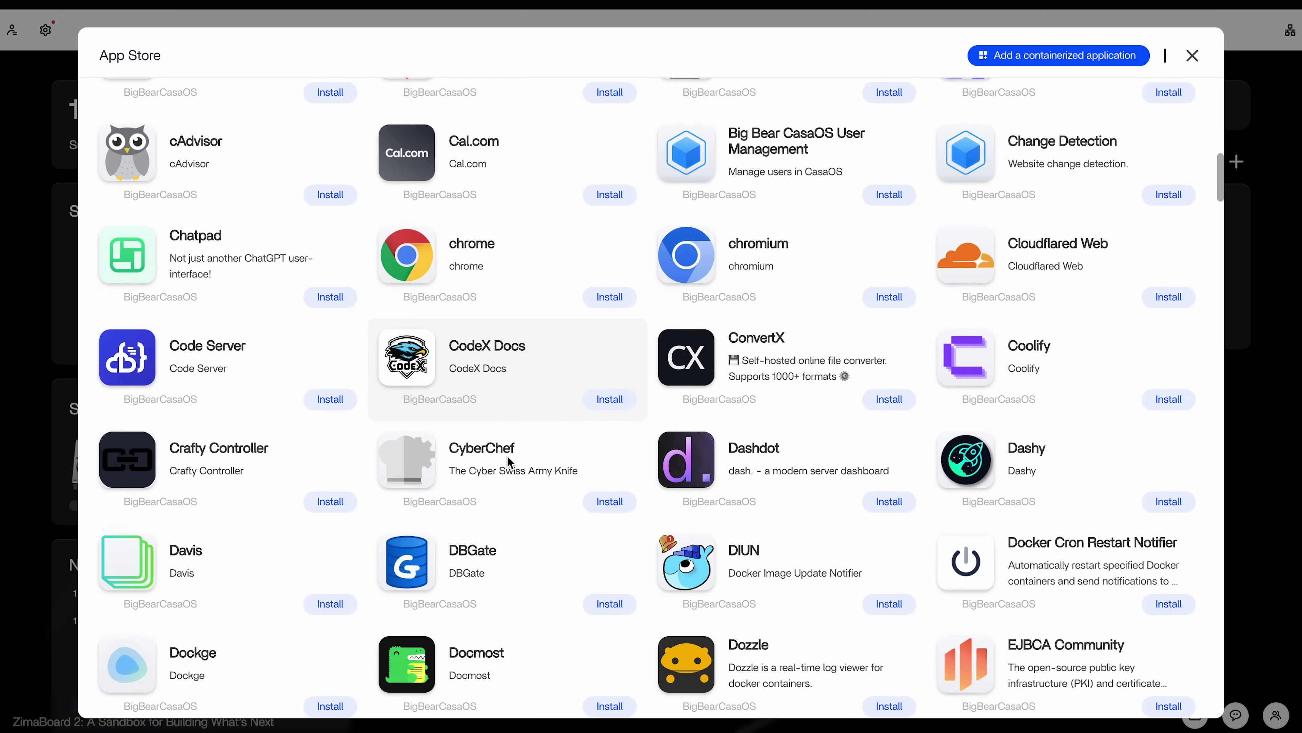
pyautogui.scroll(-8, 508, 464)
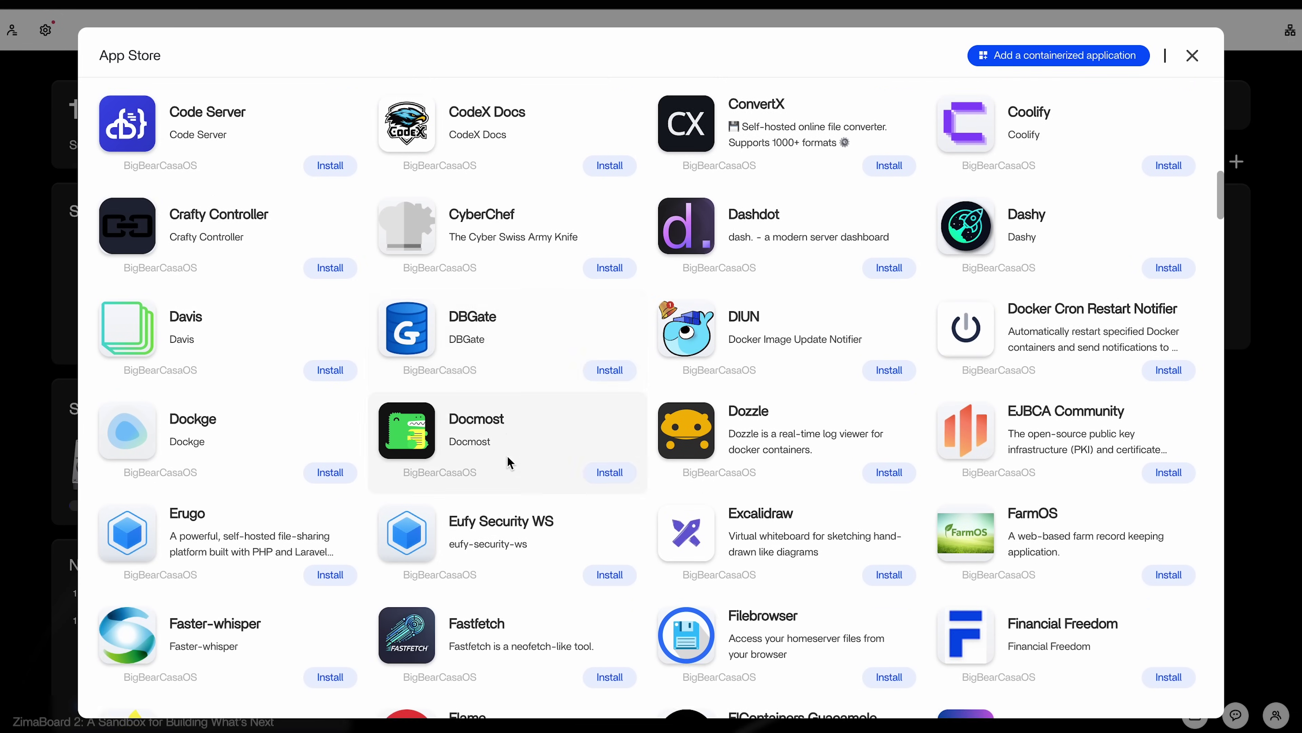
pyautogui.scroll(-6, 509, 461)
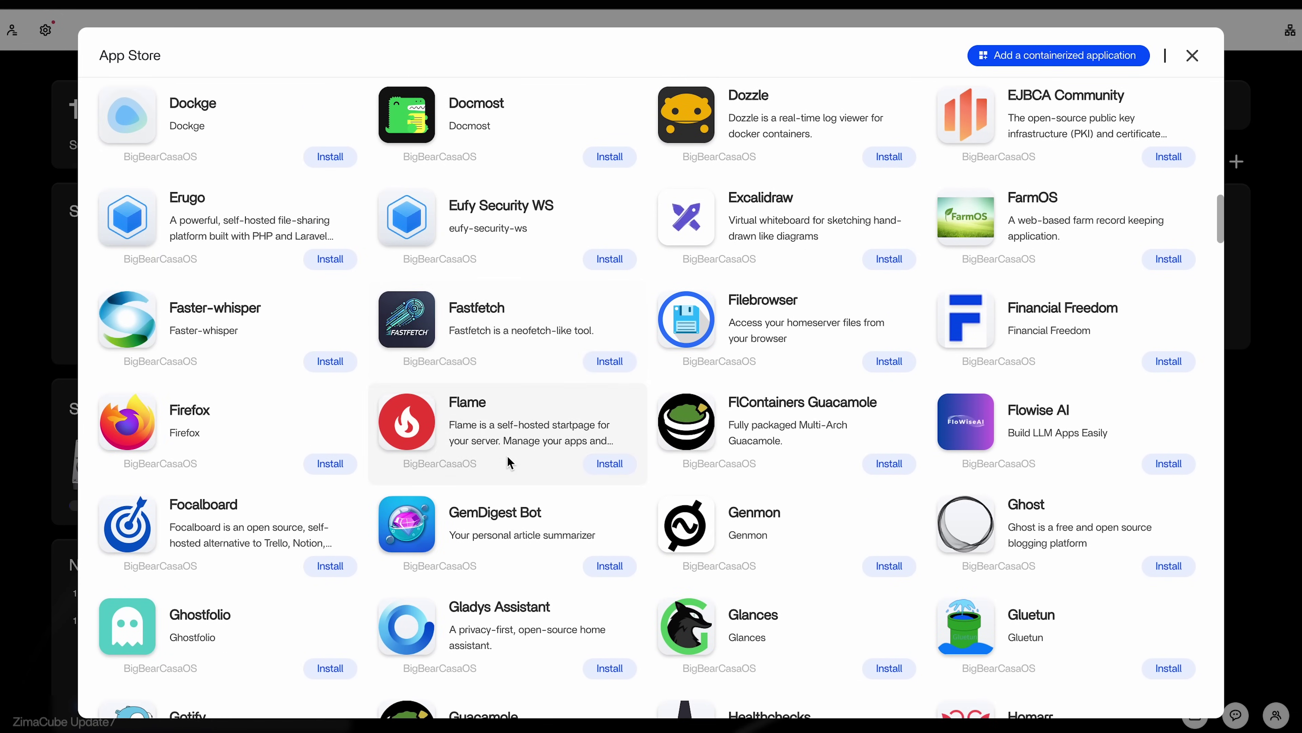
pyautogui.scroll(-7, 509, 463)
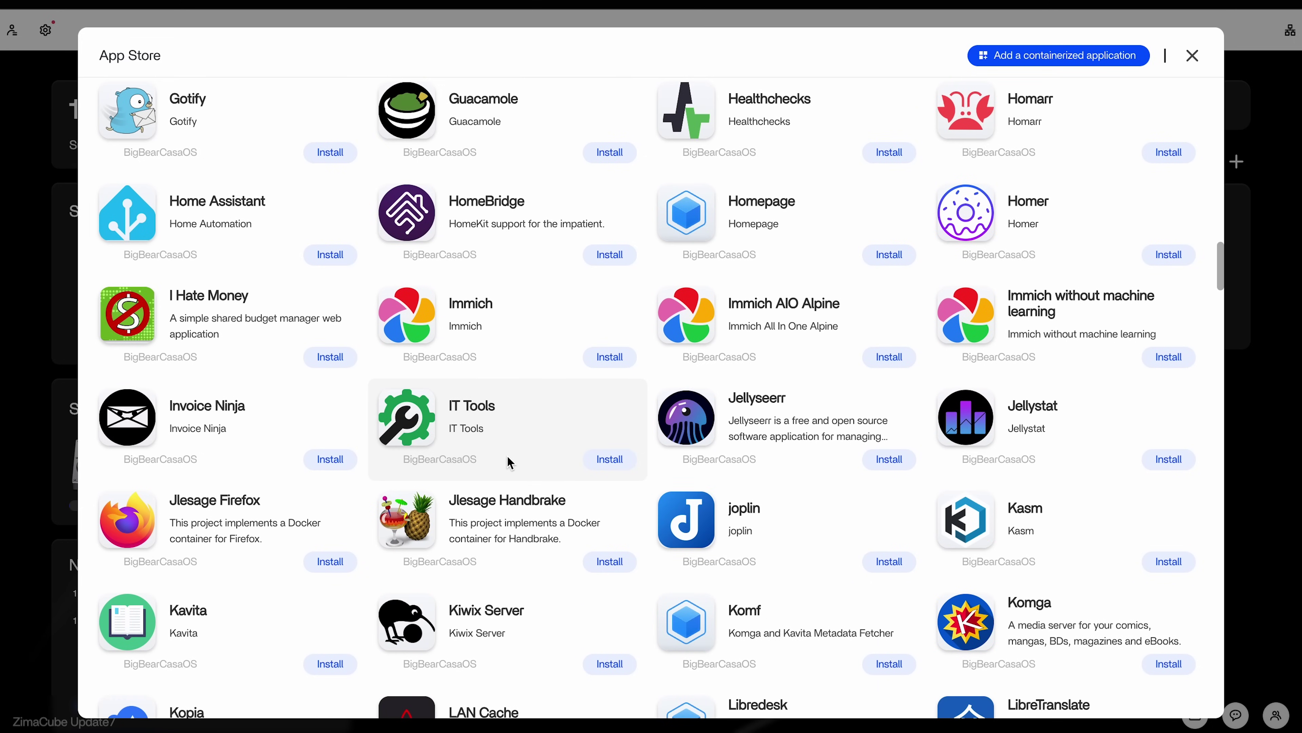
pyautogui.scroll(-7, 509, 462)
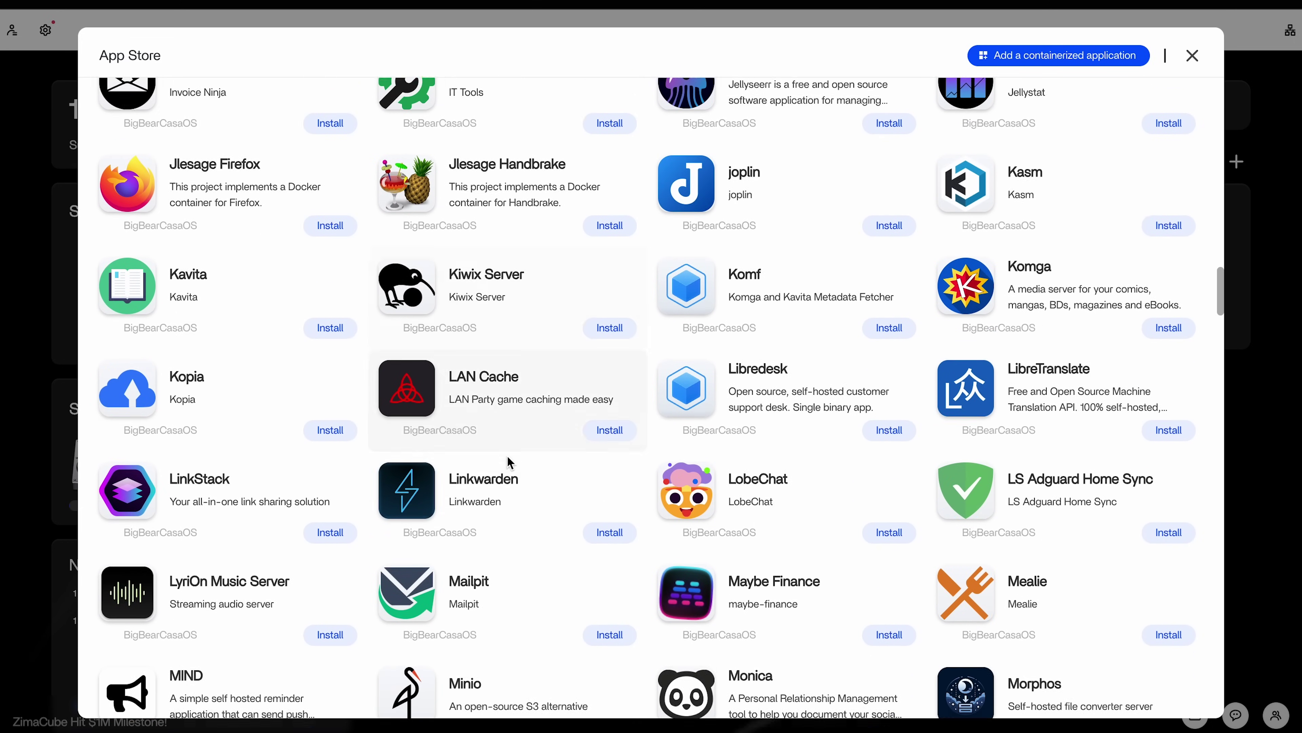
pyautogui.scroll(-7, 509, 462)
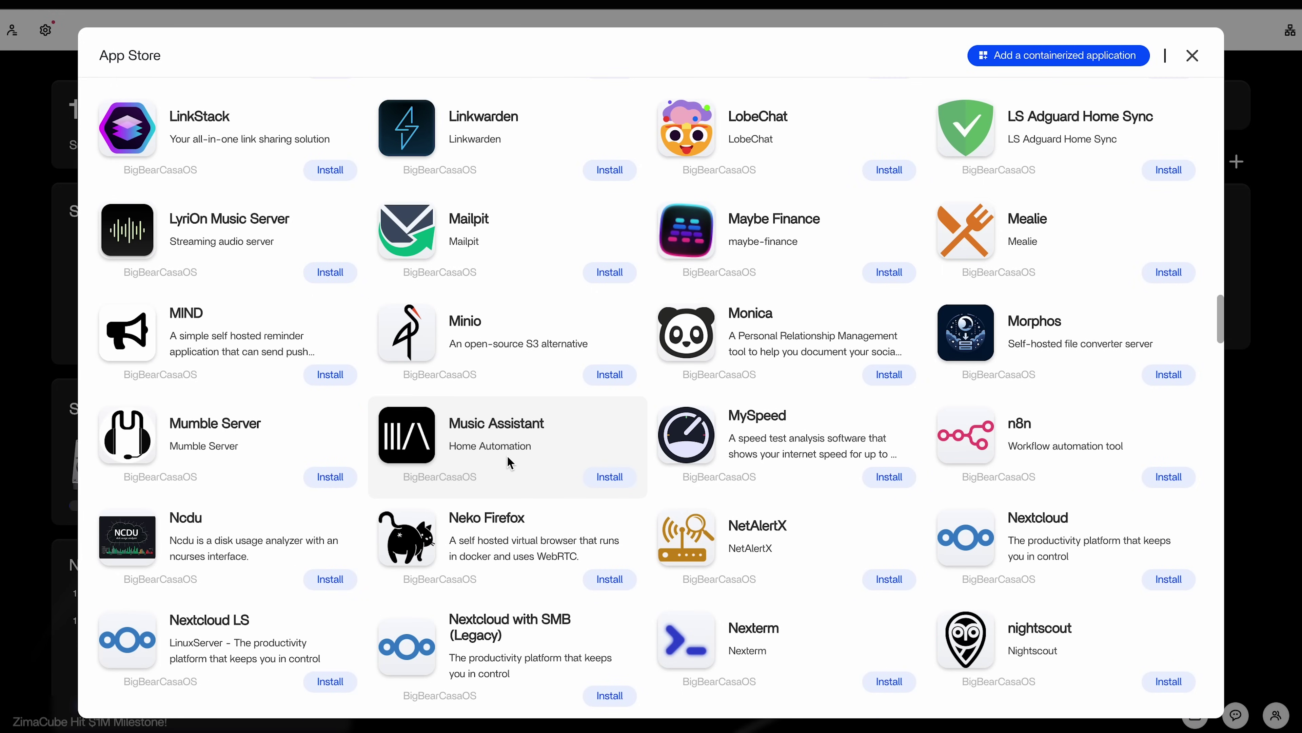
pyautogui.scroll(-20, 507, 455)
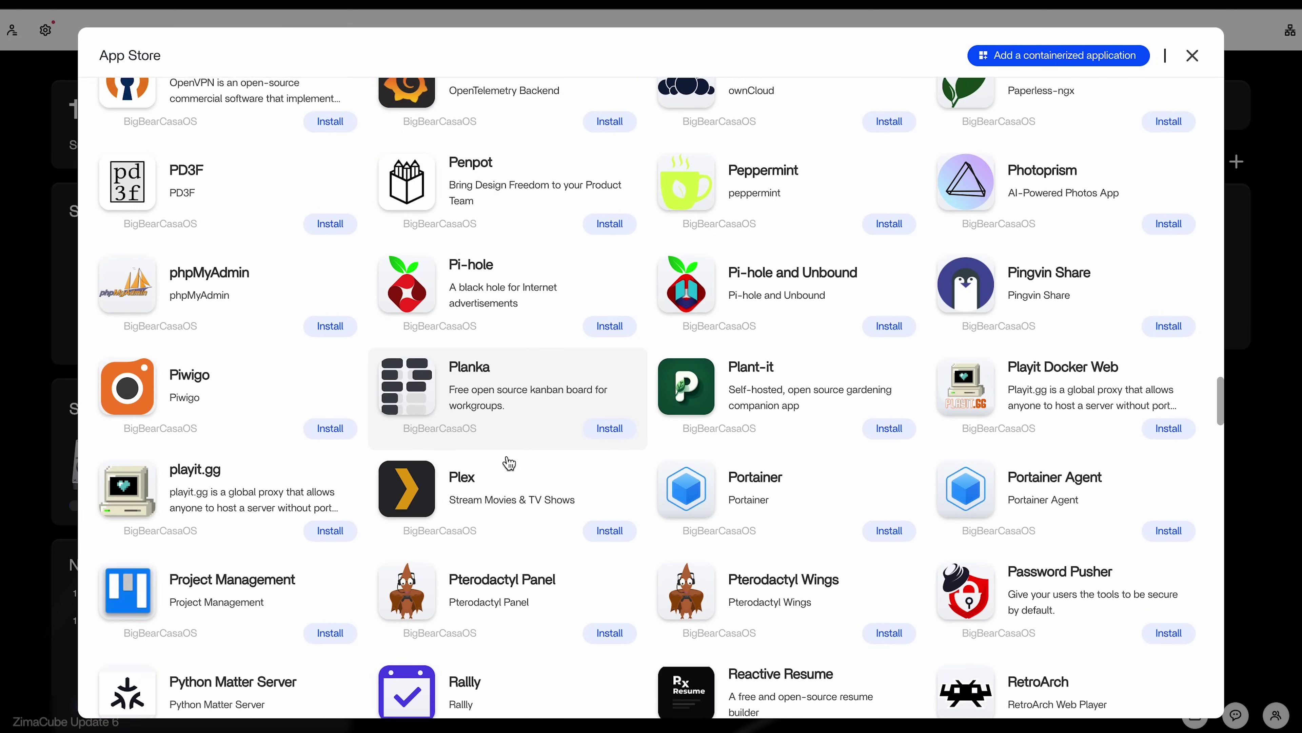
pyautogui.scroll(-20, 509, 462)
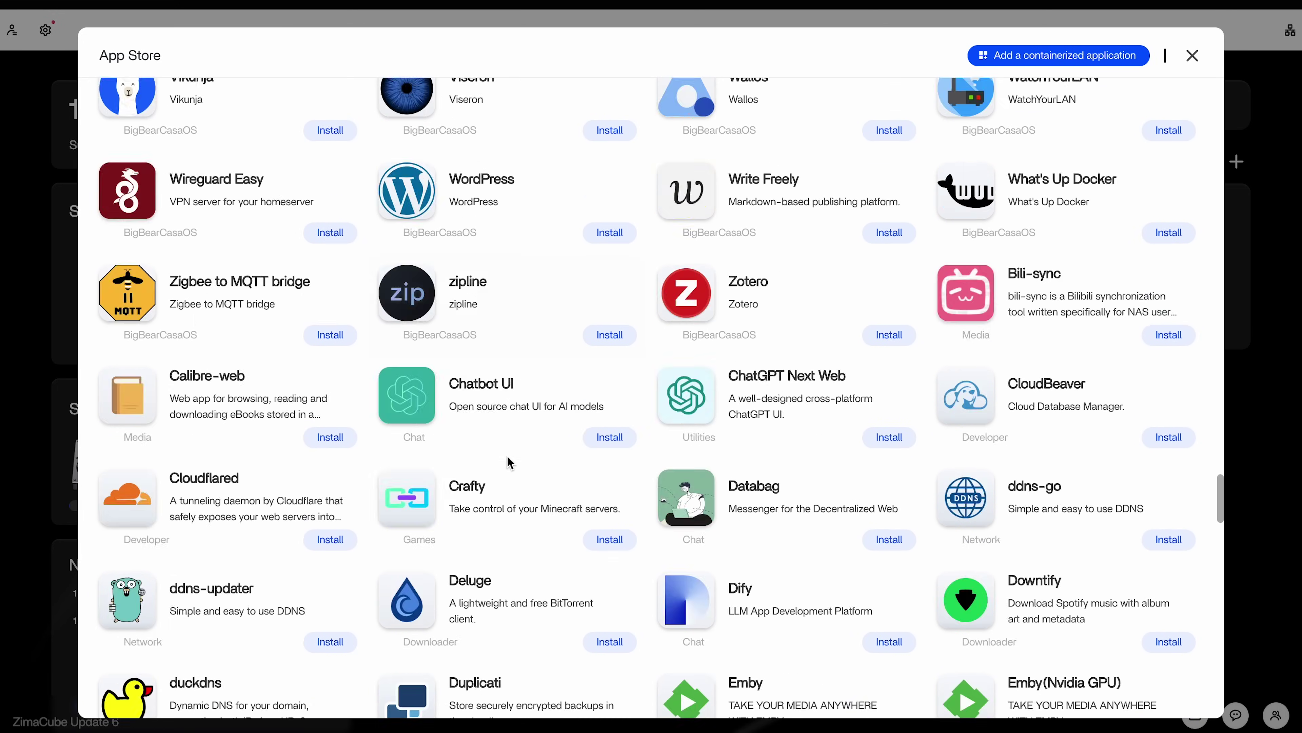
pyautogui.scroll(-20, 506, 455)
pyautogui.scroll(-20, 507, 455)
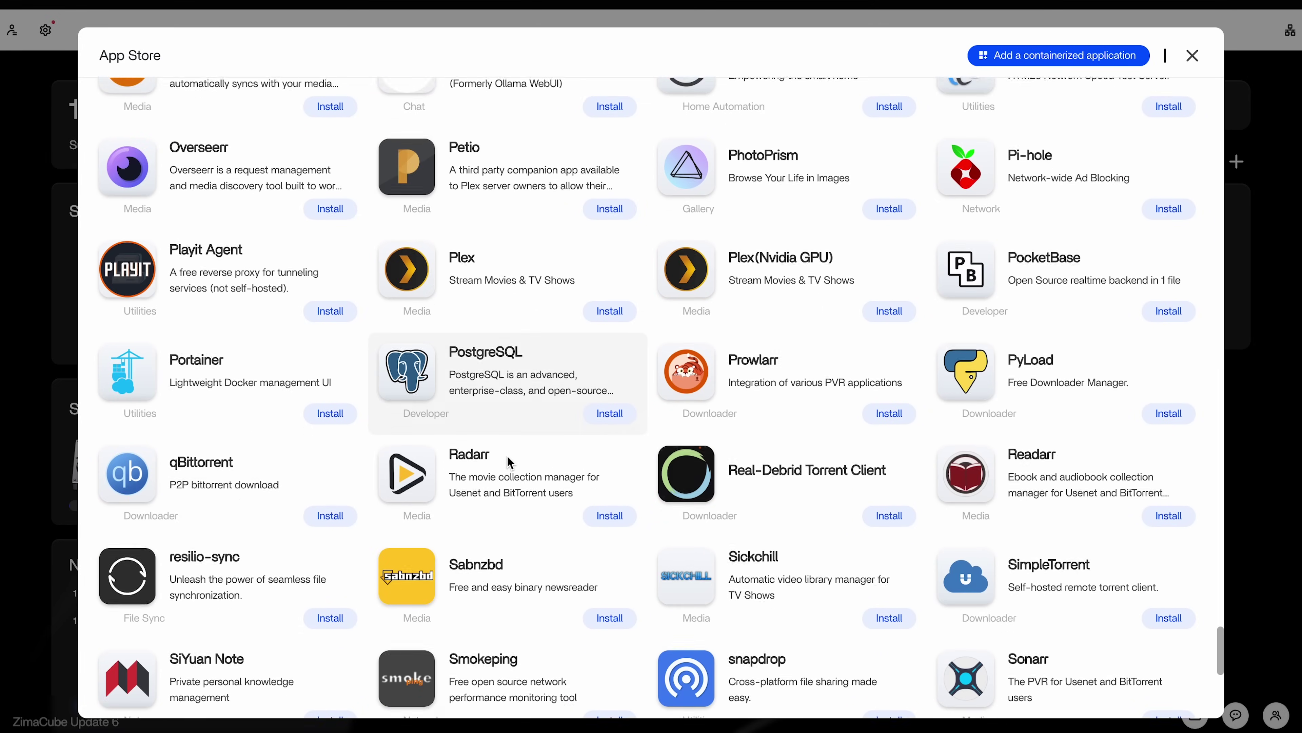
pyautogui.scroll(-1, 510, 463)
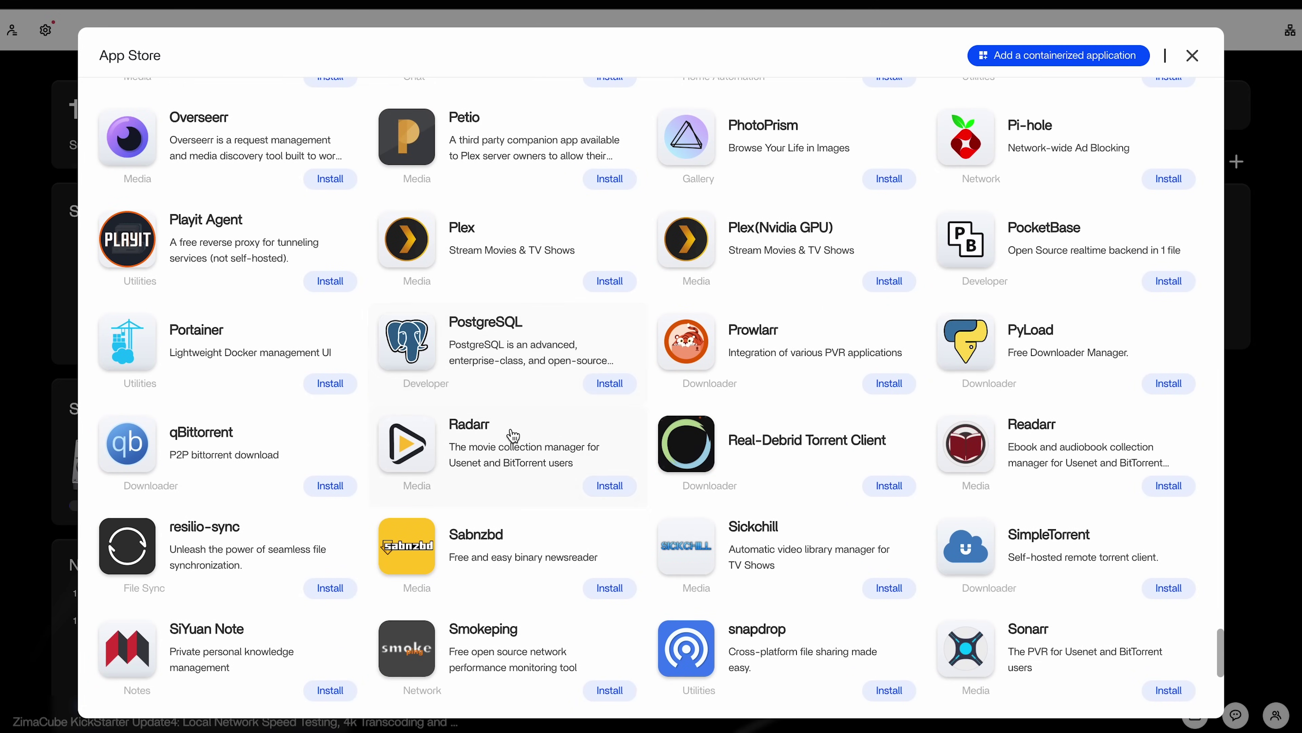
# Step: Install Plex and the BigBearCasaOS version of Home Assistant from the App Store, letting both installations continue in the background
pyautogui.click(615, 290)
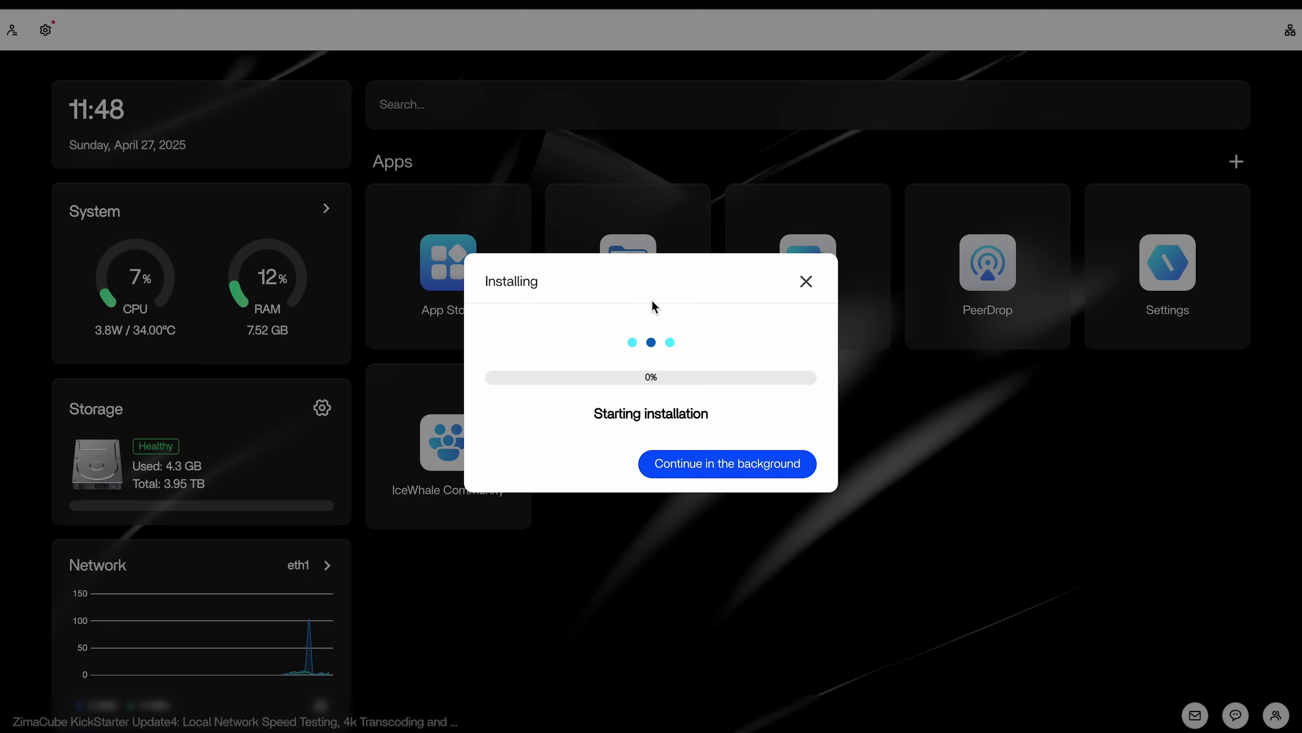
pyautogui.click(744, 465)
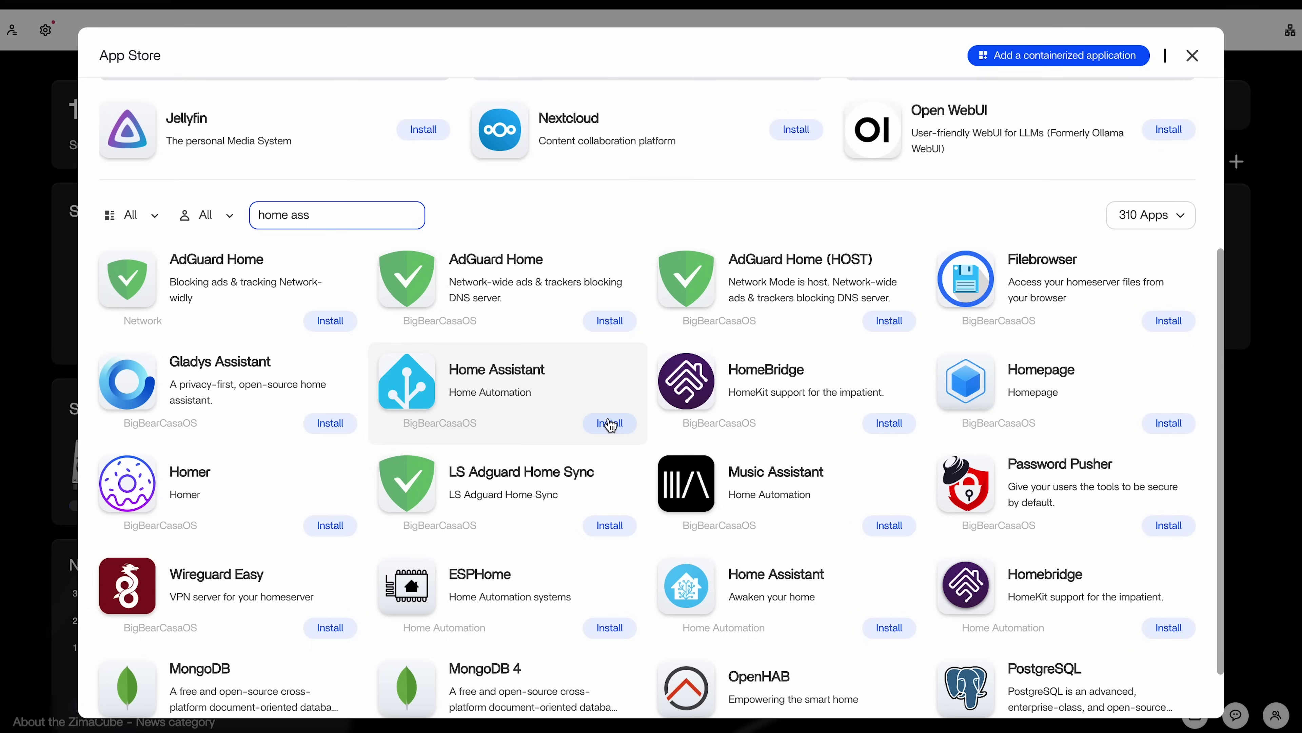
pyautogui.click(606, 422)
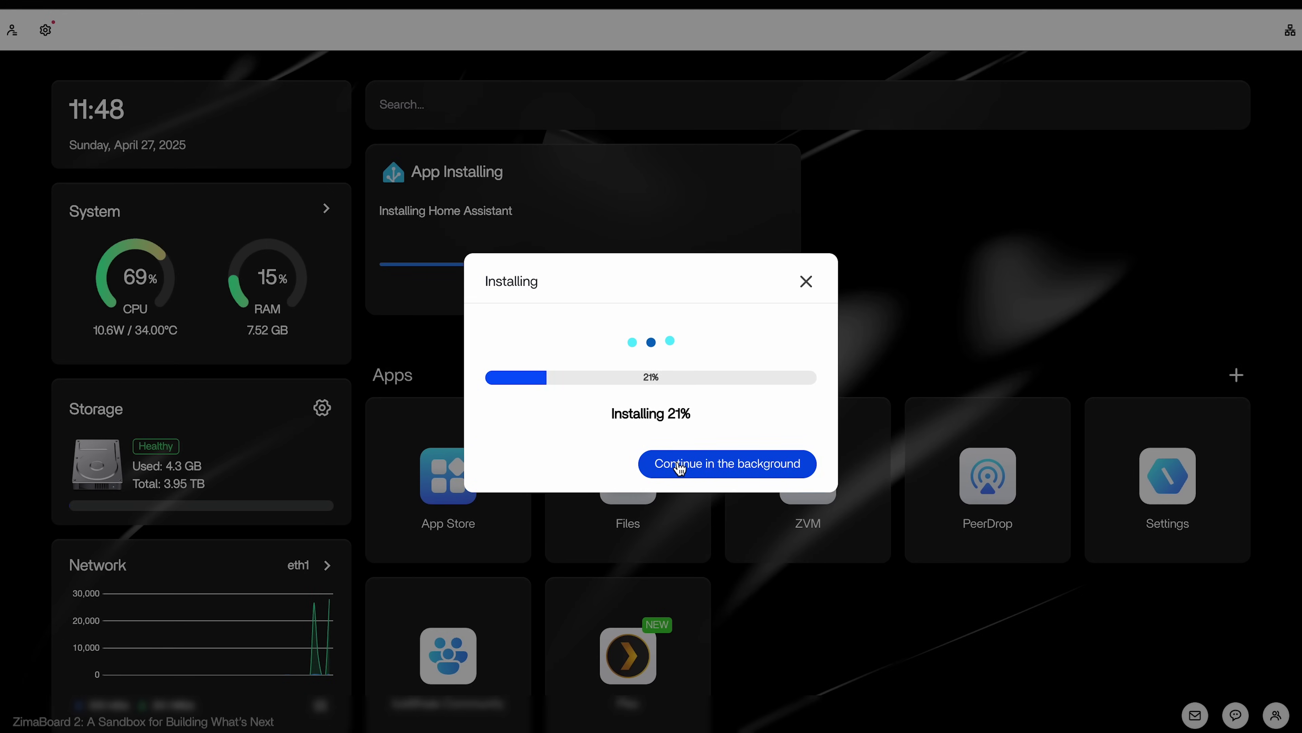
pyautogui.click(680, 465)
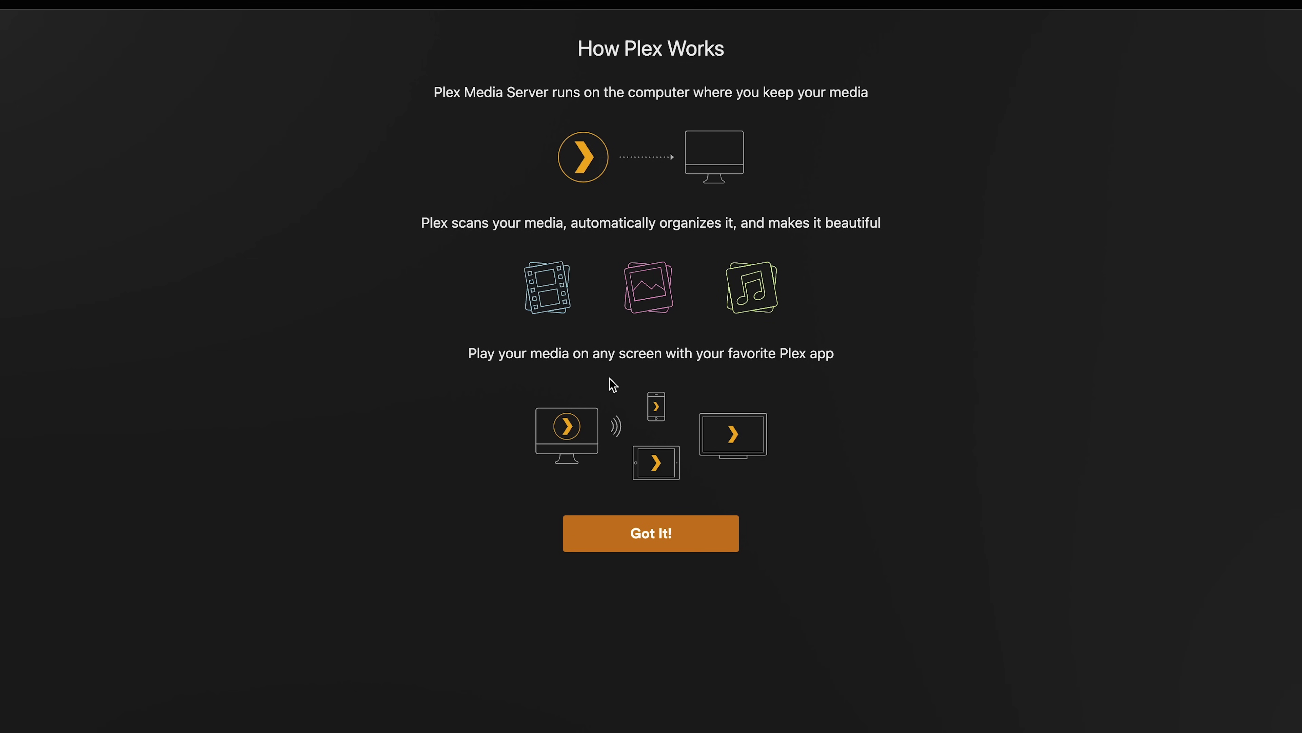
# Step: Go through the Plex introduction, skip to the profile settings and finish with the default activity sharing choices
pyautogui.click(690, 544)
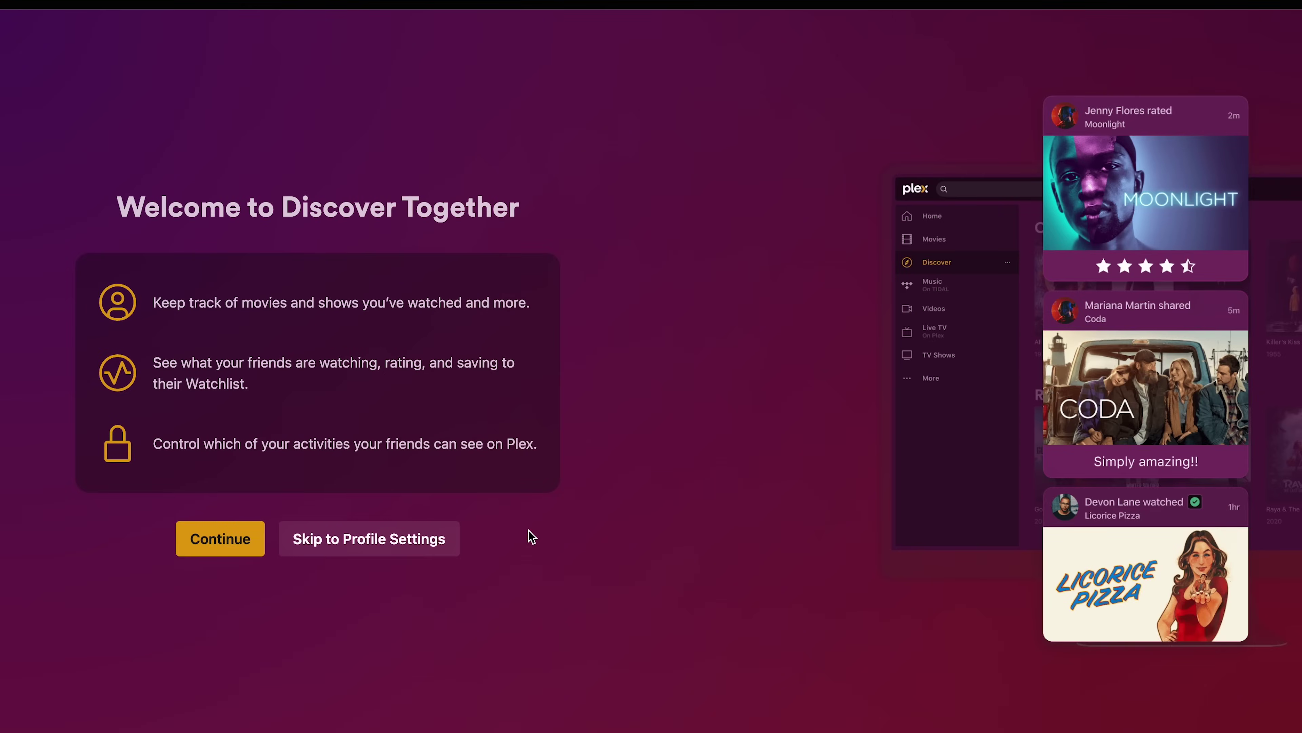
pyautogui.click(409, 551)
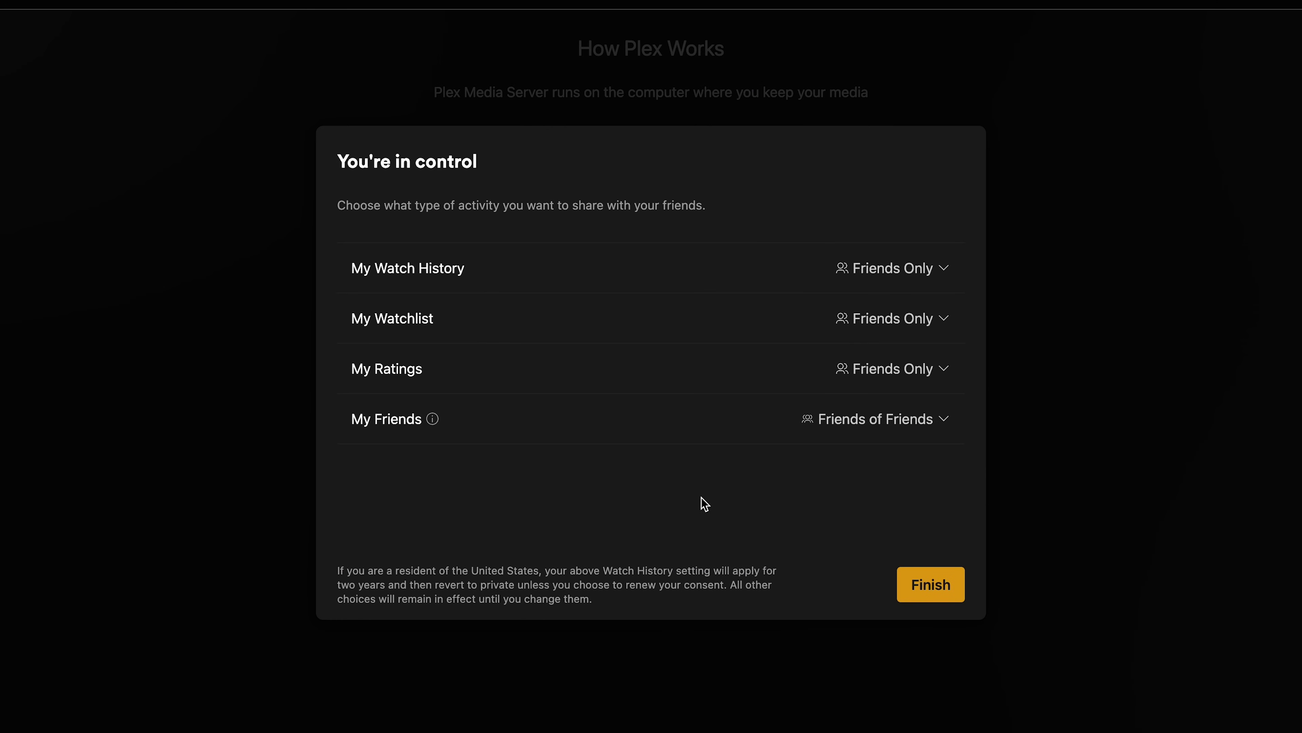
pyautogui.click(944, 591)
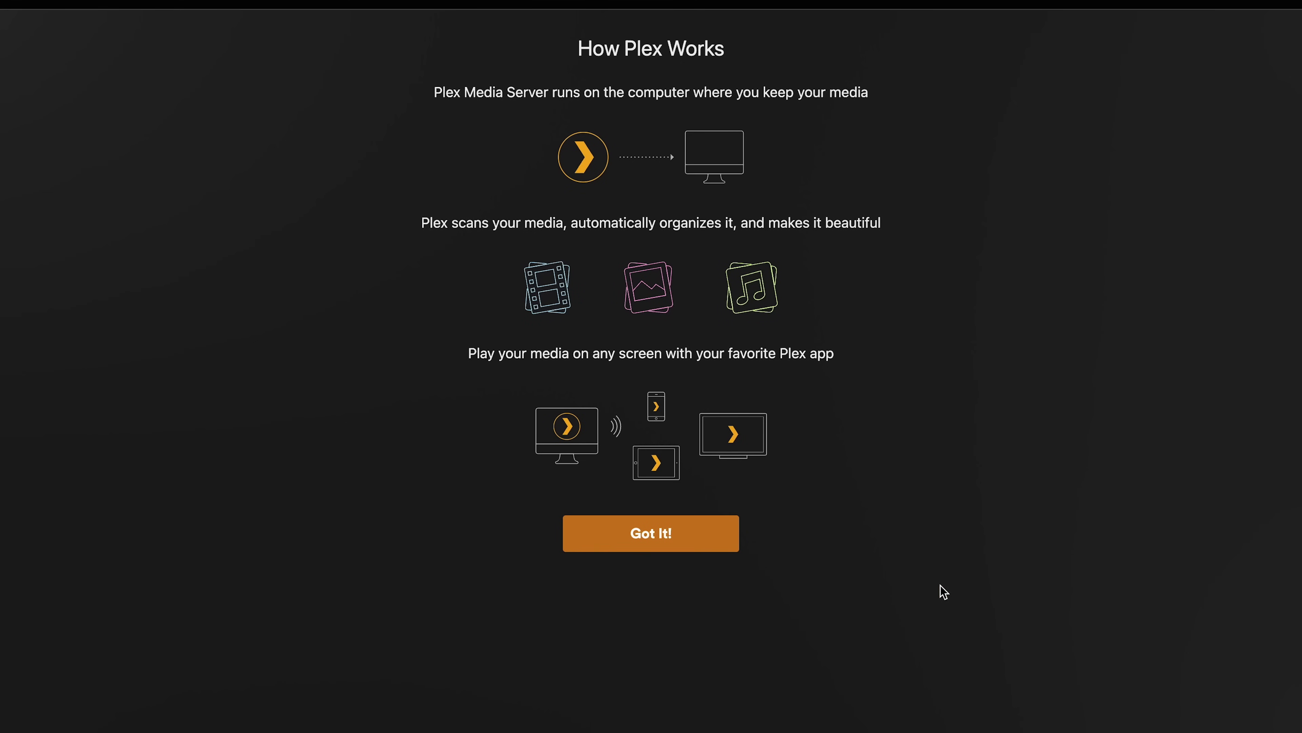
# Step: Dismiss the Plex Pass offer and continue the server setup with the name ZimaCube and outside access allowed, up to adding a library
pyautogui.click(689, 545)
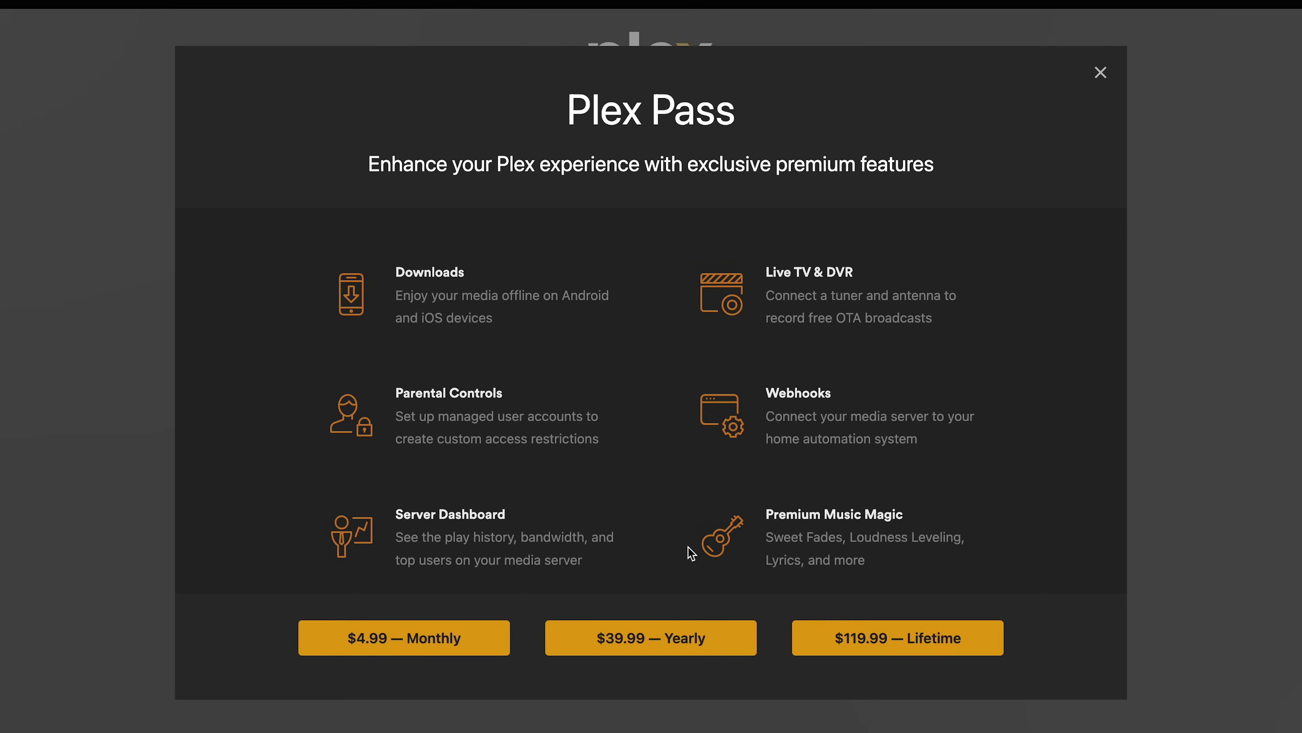
pyautogui.click(1101, 73)
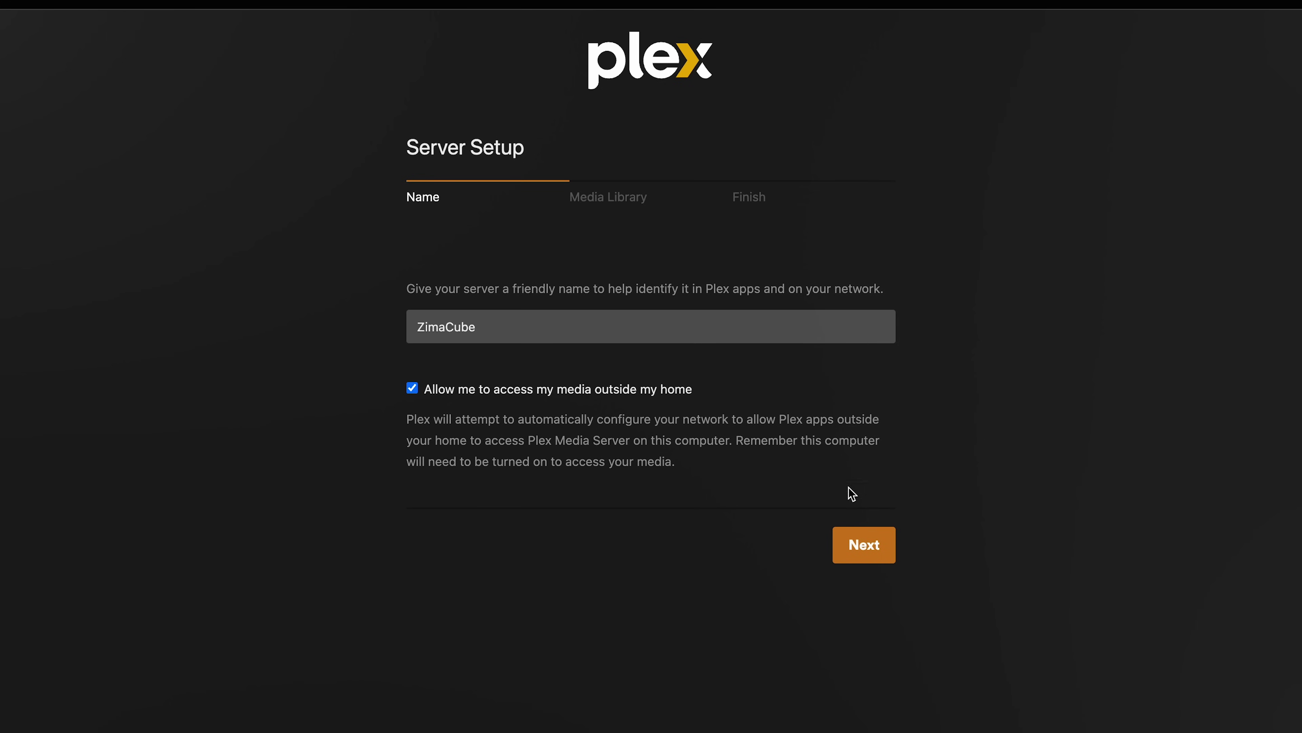
pyautogui.click(867, 544)
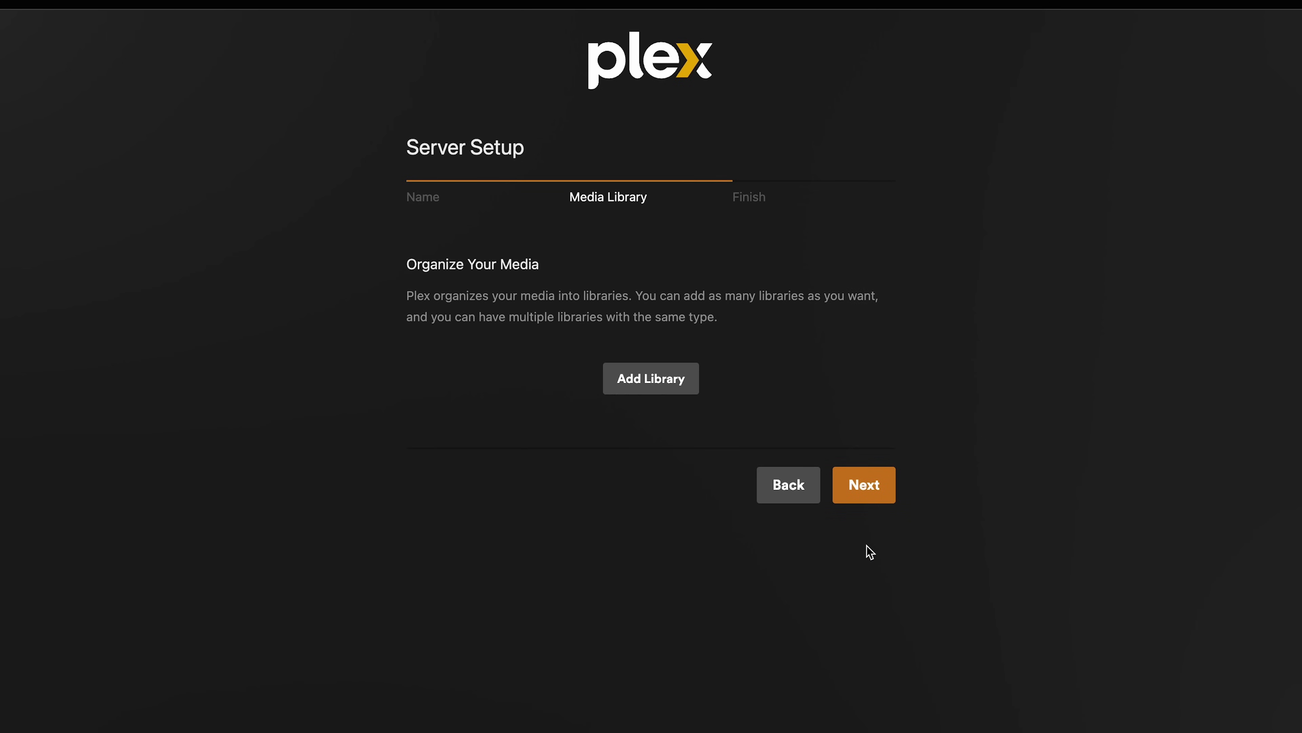
pyautogui.click(670, 377)
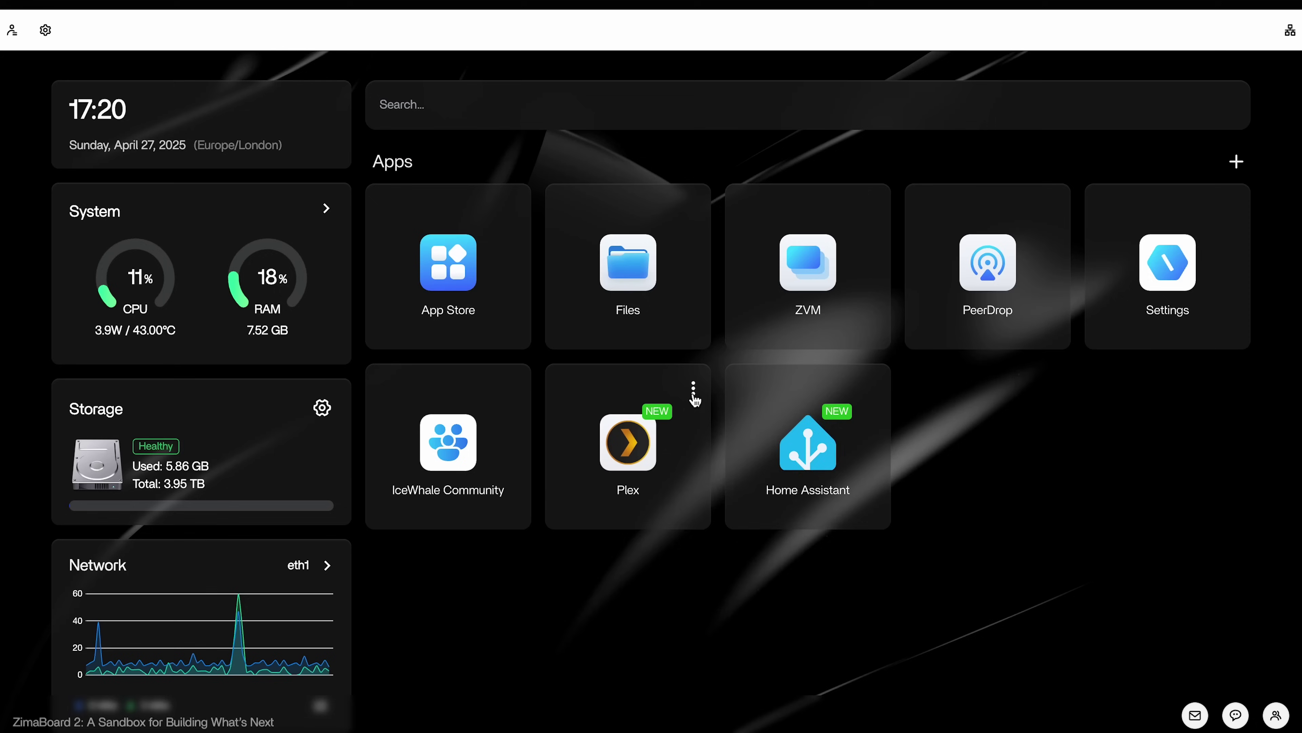
# Step: In the Plex app settings on the Zima dashboard, map the volume /media/ZimaPool to the Plex path /ZimaPool and save
pyautogui.click(693, 390)
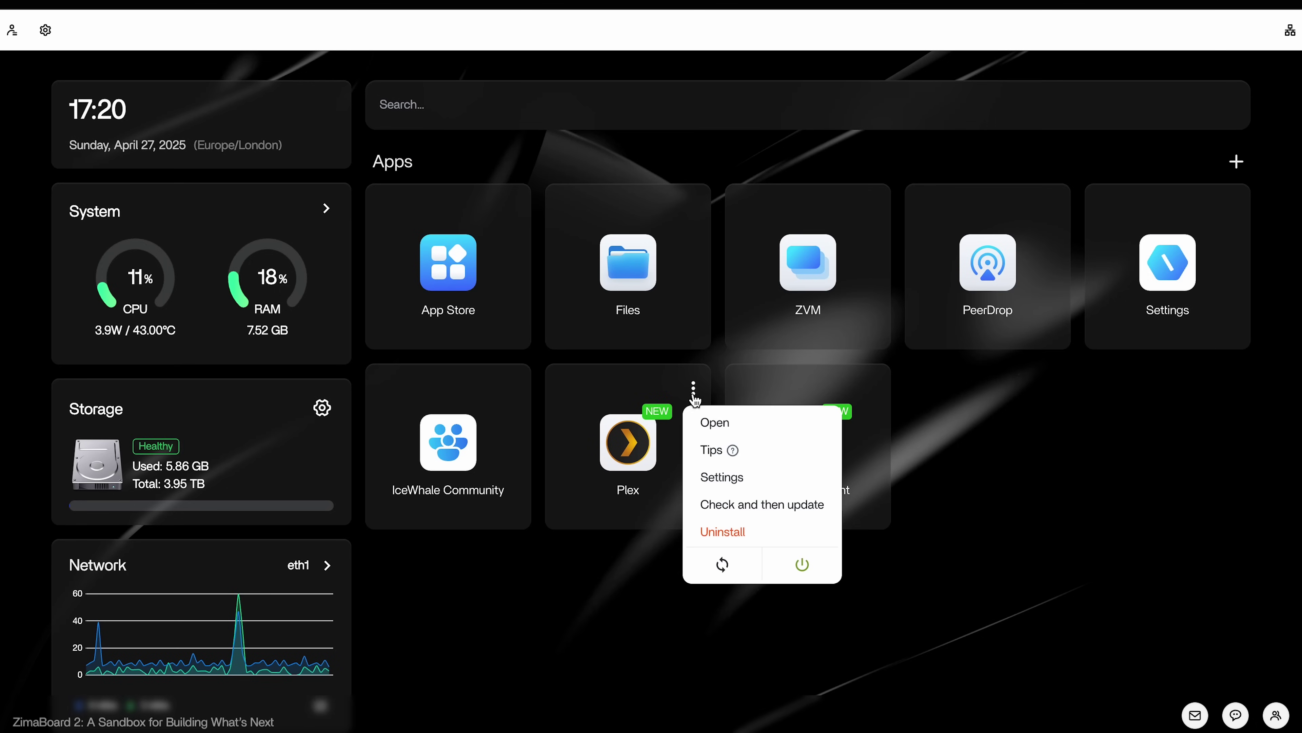
pyautogui.click(743, 485)
pyautogui.scroll(-3, 613, 476)
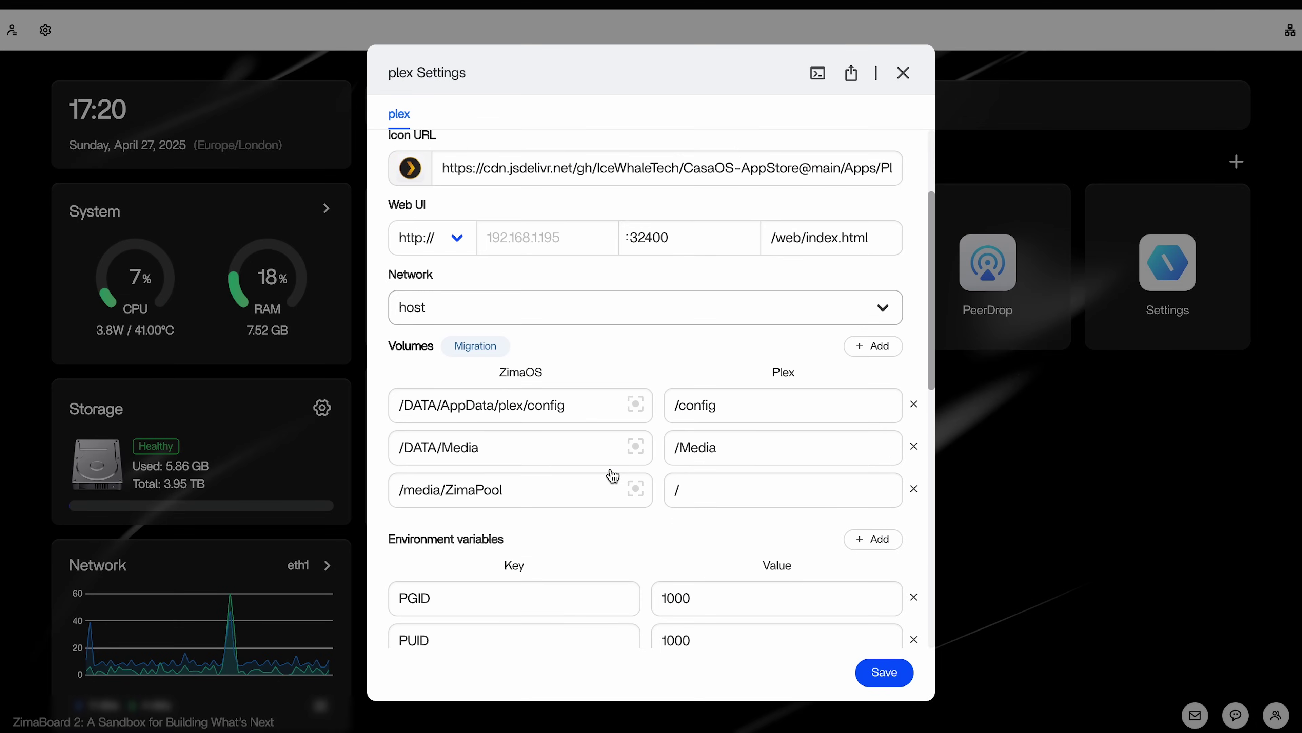
pyautogui.click(551, 487)
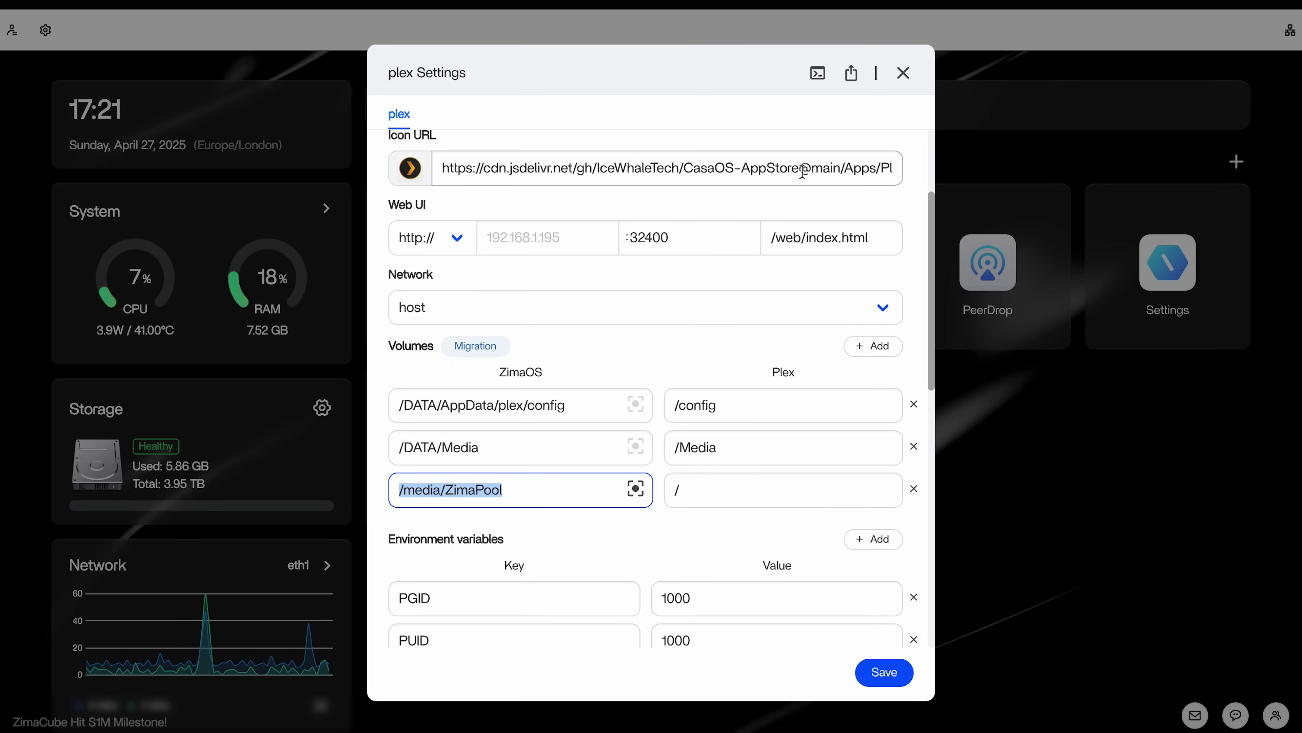
pyautogui.click(717, 491)
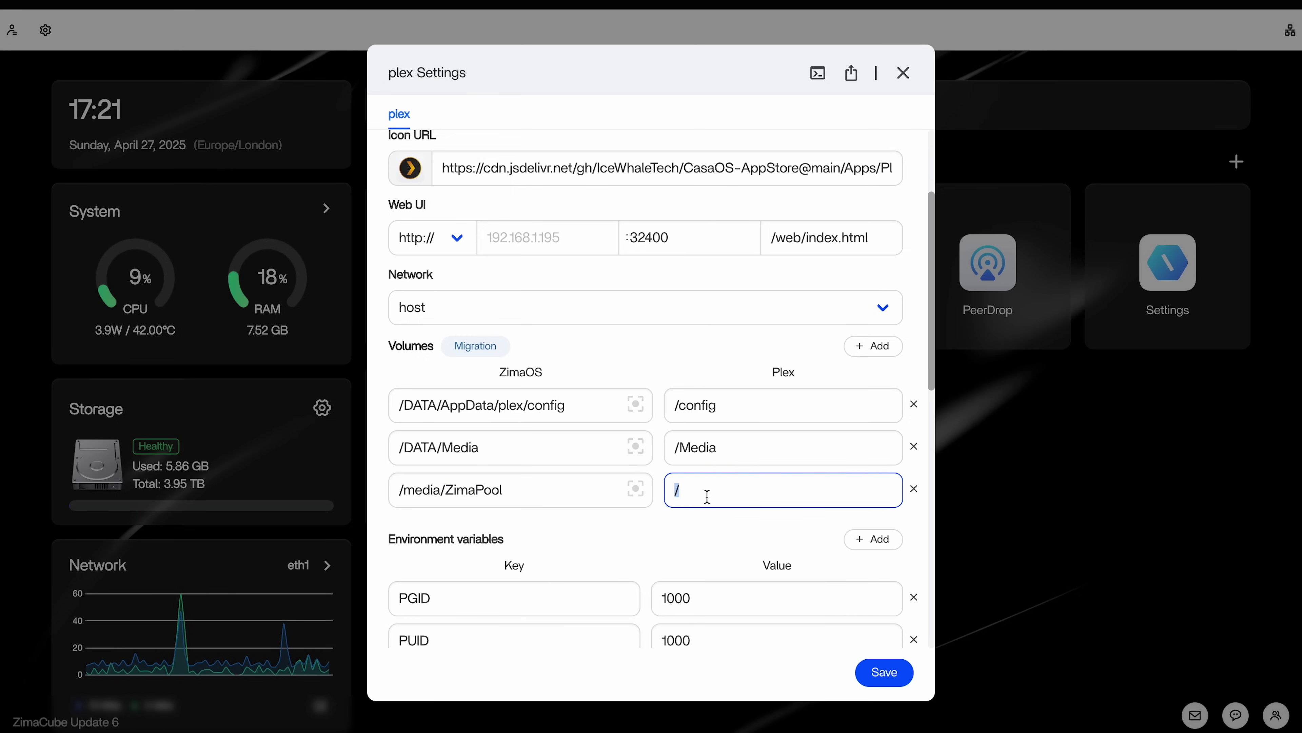
pyautogui.click(705, 497)
pyautogui.write('Zima')
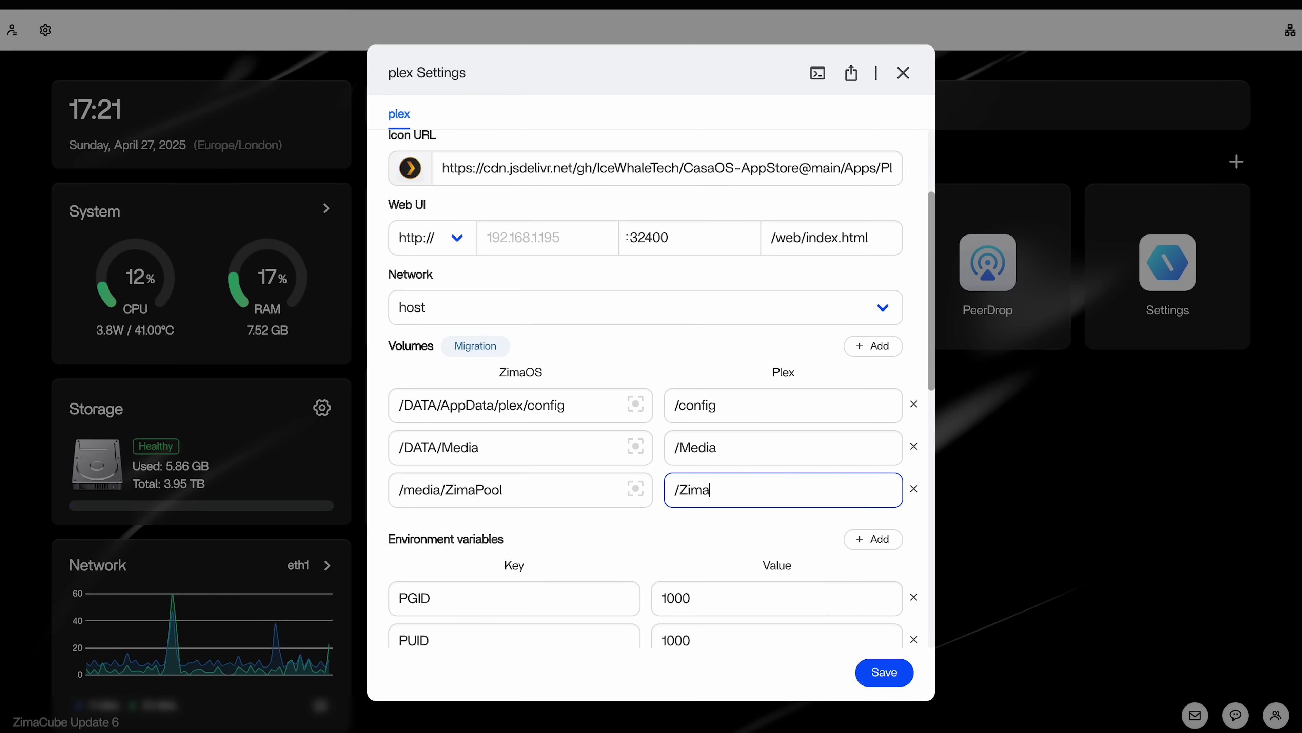
pyautogui.write('Pool')
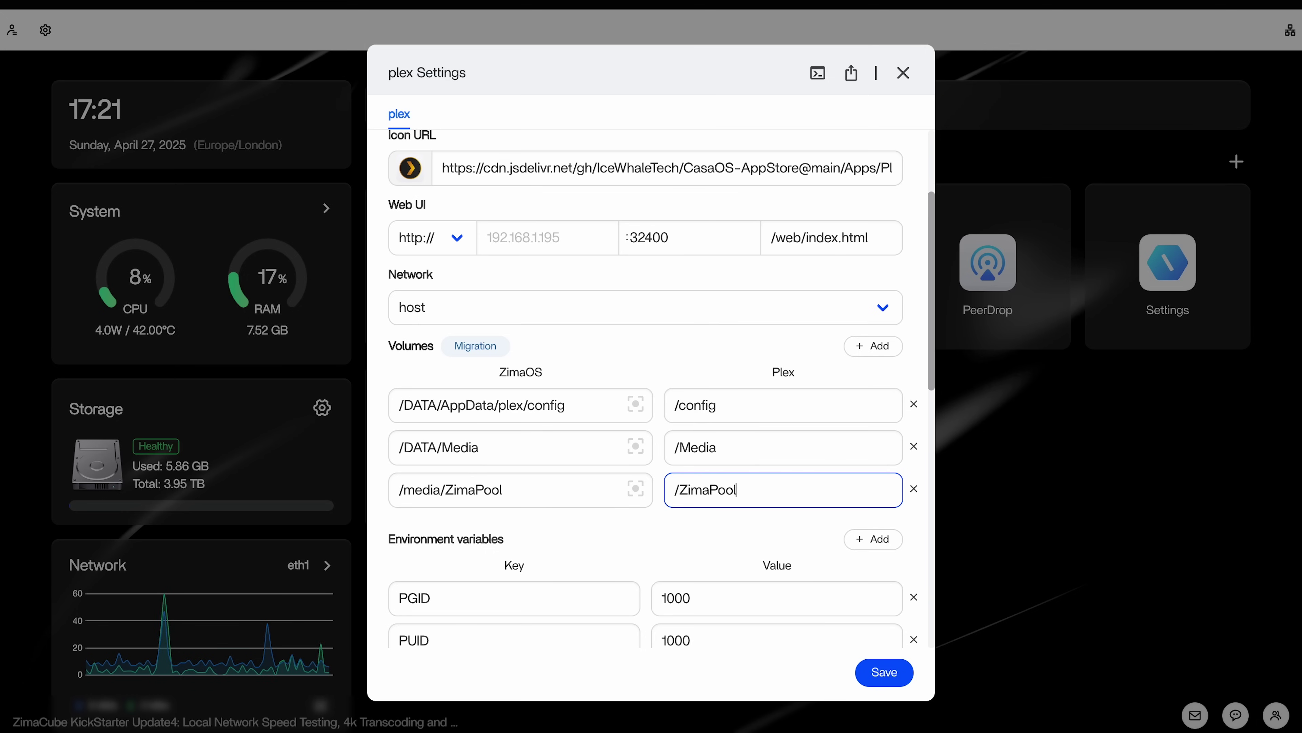
pyautogui.doubleClick(747, 492)
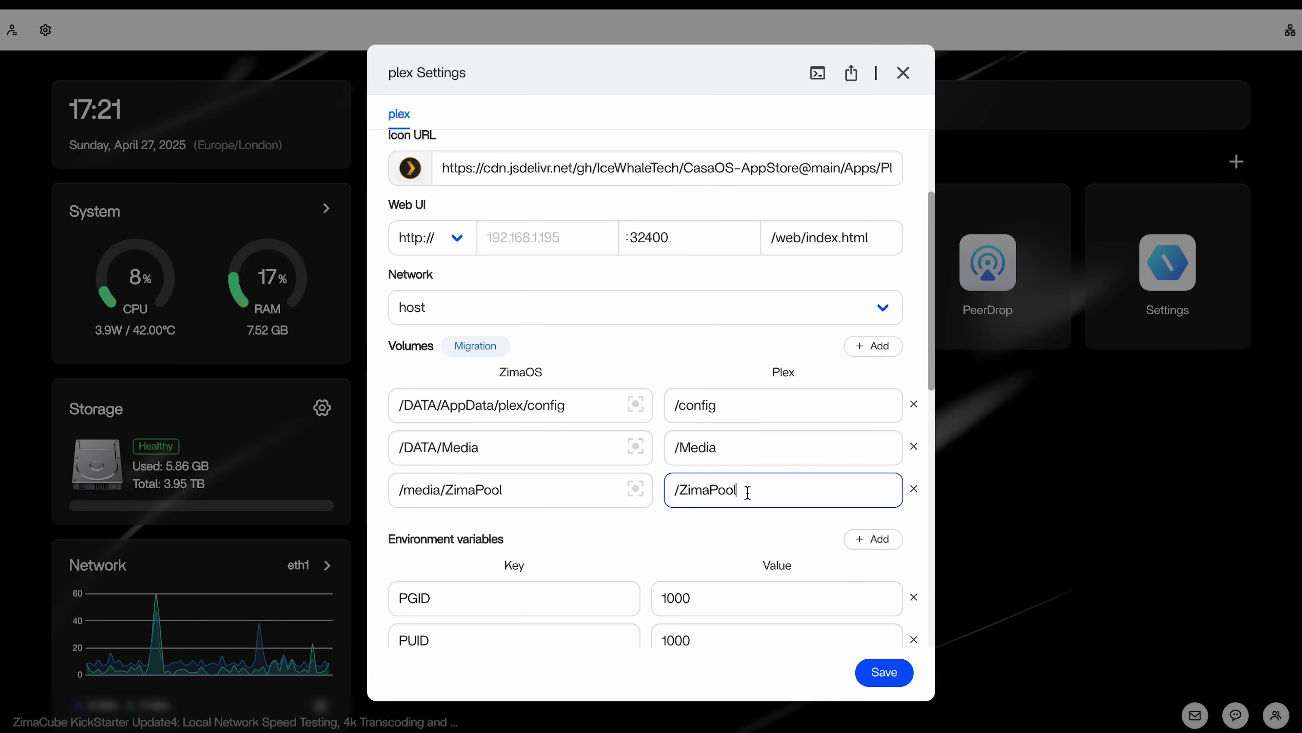
pyautogui.tripleClick(747, 493)
pyautogui.click(871, 672)
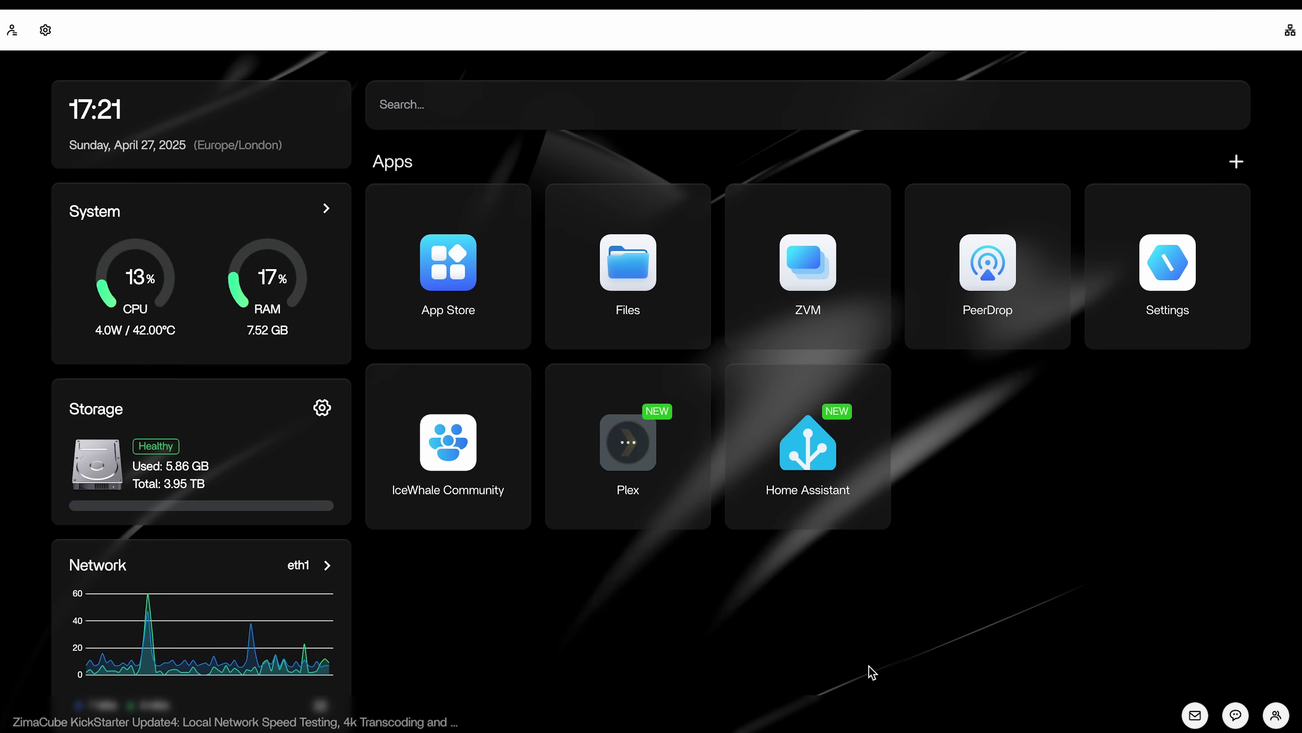
pyautogui.moveTo(873, 399)
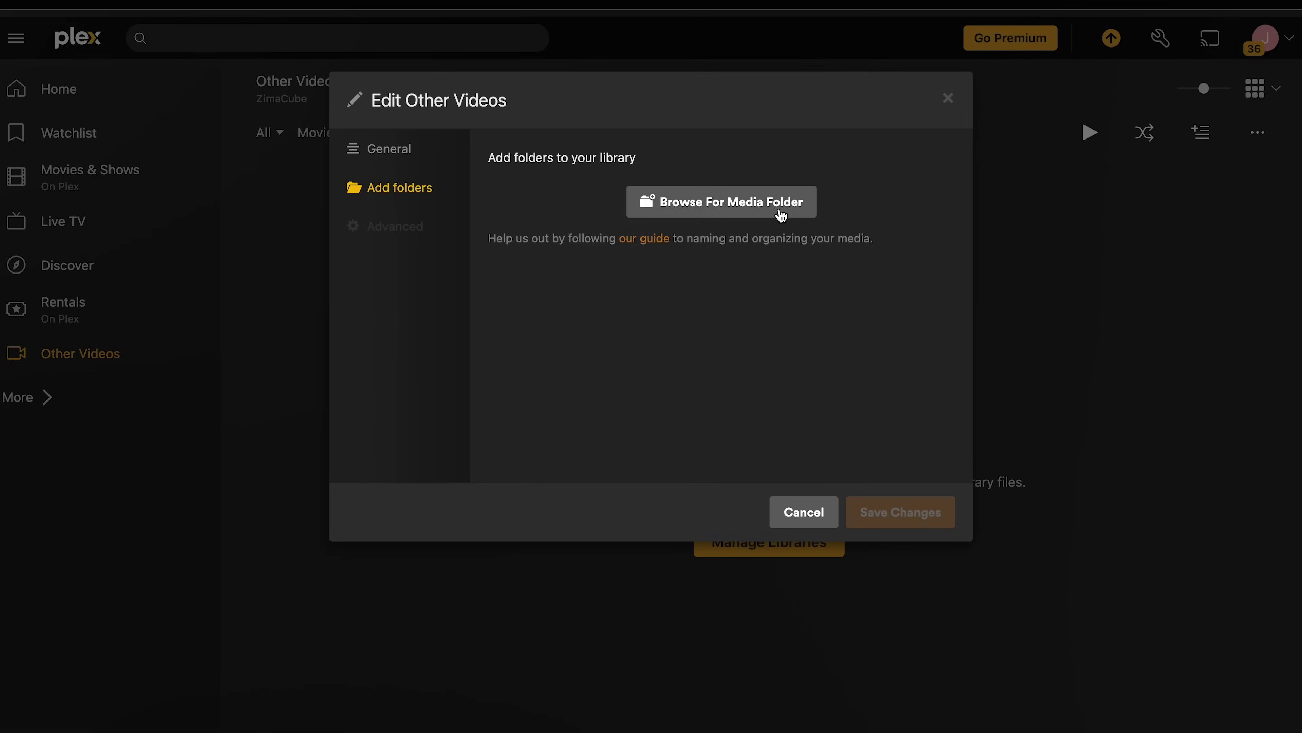
# Step: Add the folder /ZimaPool/Movies to the Other Videos library and save the library changes
pyautogui.click(779, 212)
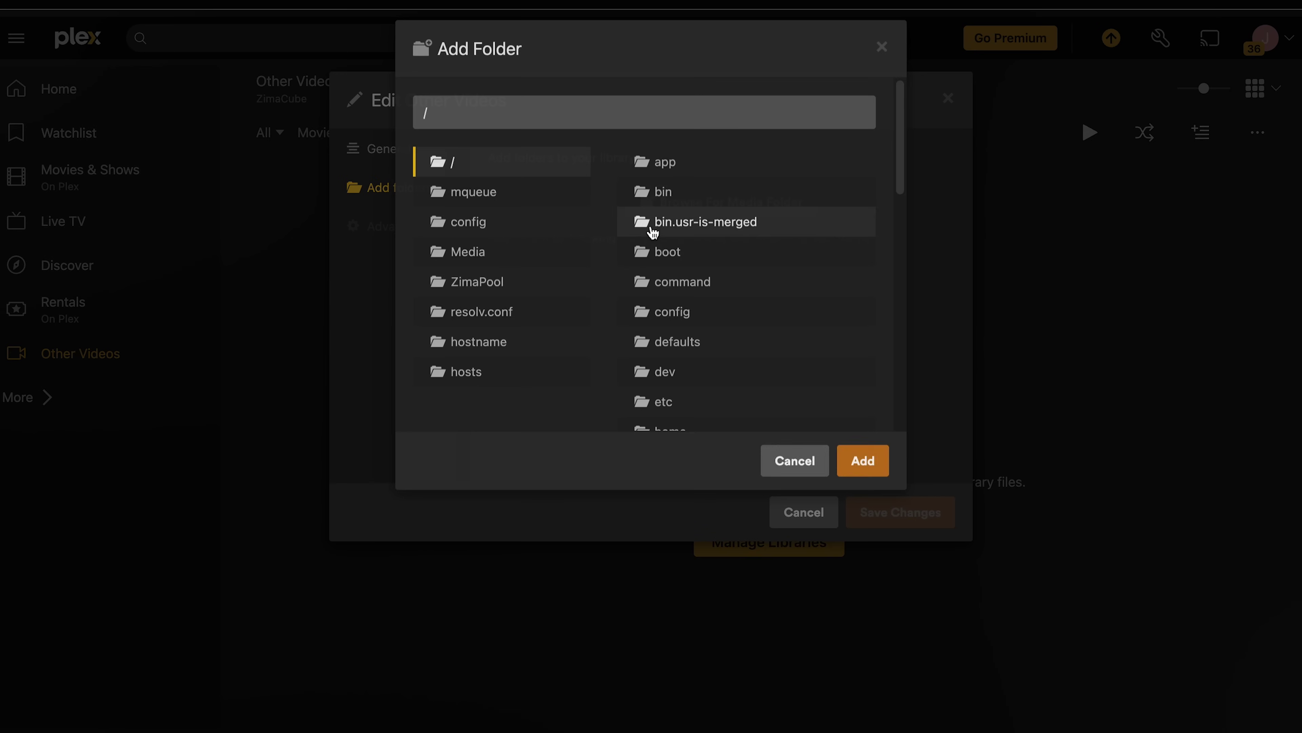
pyautogui.click(478, 339)
pyautogui.click(666, 212)
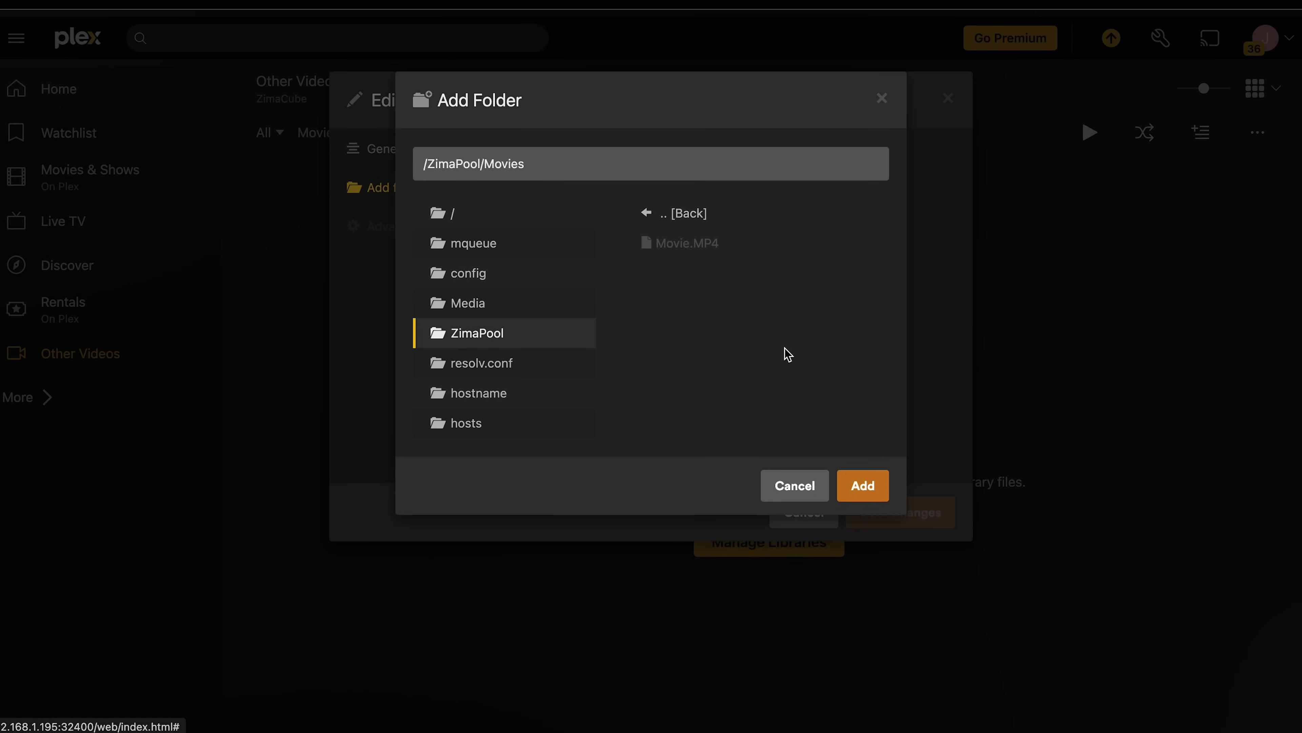
pyautogui.click(860, 508)
pyautogui.click(893, 512)
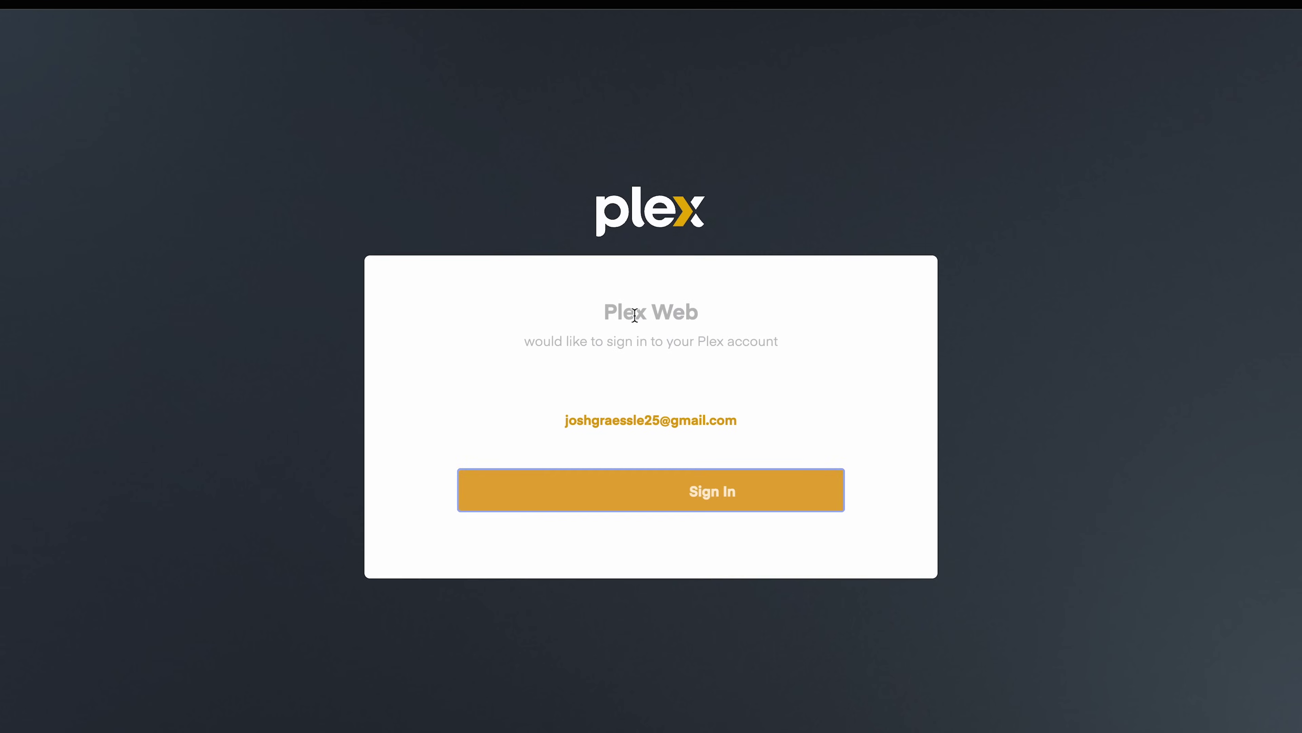
# Step: Sign in to Plex Web with the existing account and open the Other Videos library
pyautogui.click(657, 471)
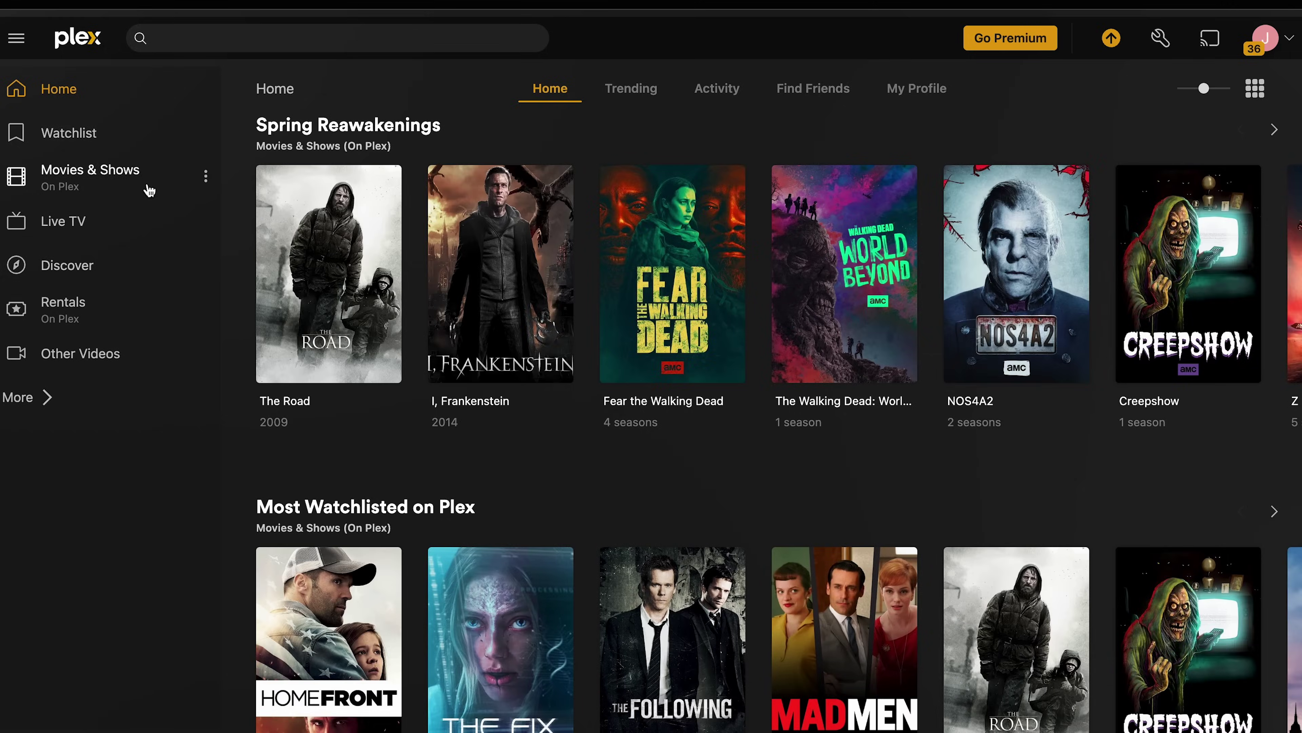
pyautogui.click(86, 359)
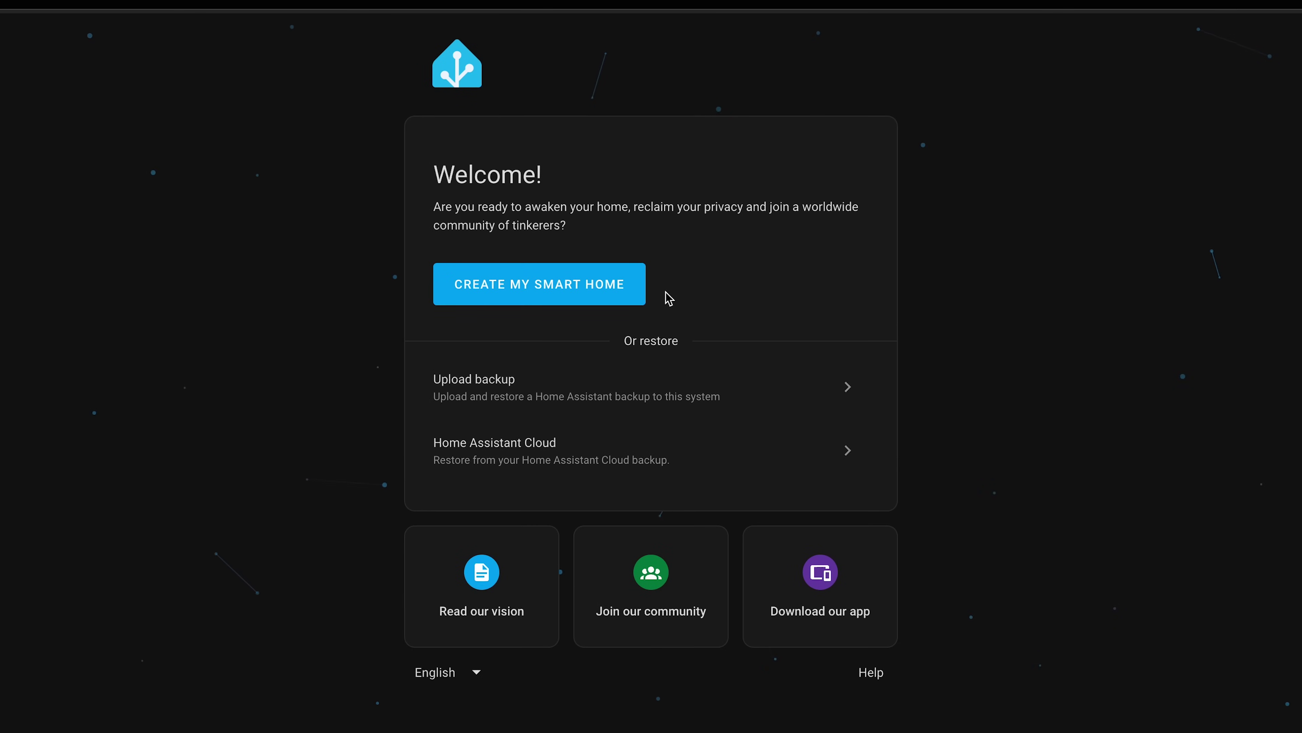
# Step: In Home Assistant, begin a new smart home, name the user ZimaBrooklyn and continue past the analytics page with all sharing off
pyautogui.click(604, 295)
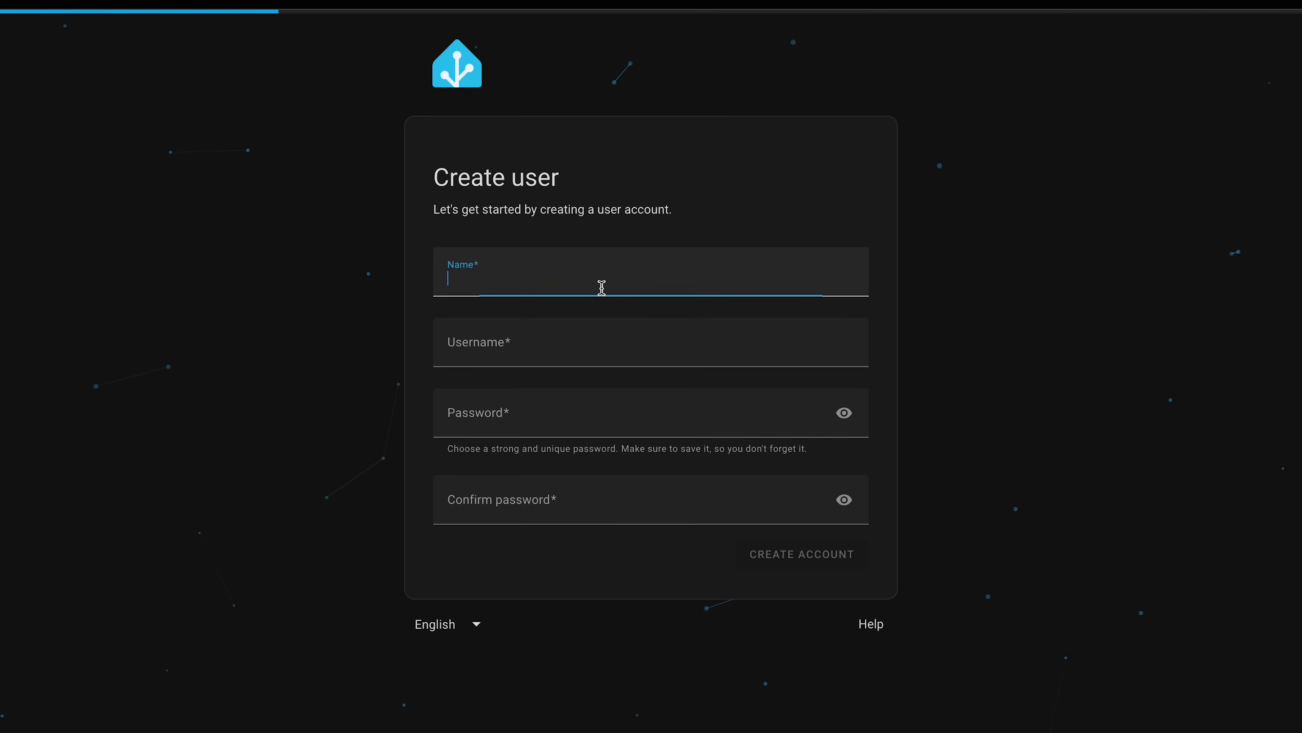
pyautogui.click(548, 278)
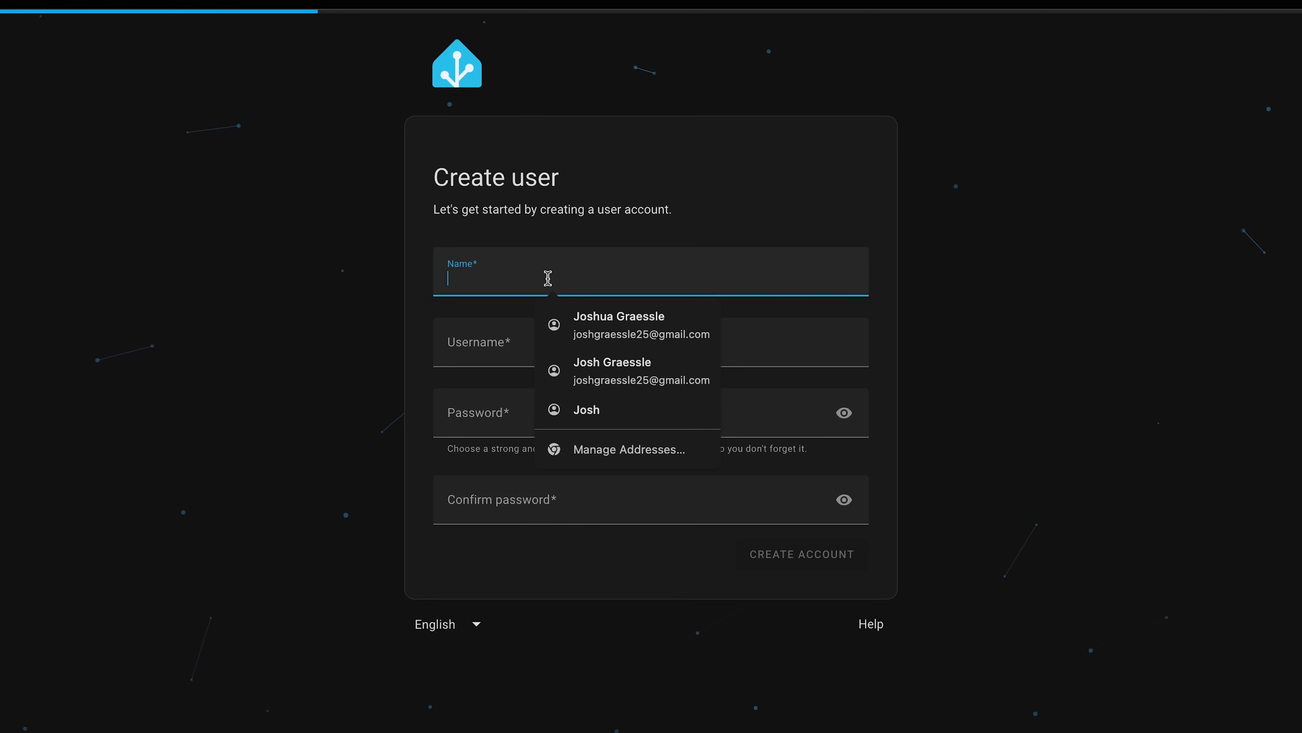
pyautogui.write('Bi')
pyautogui.press('BackSpace')
pyautogui.press('BackSpace')
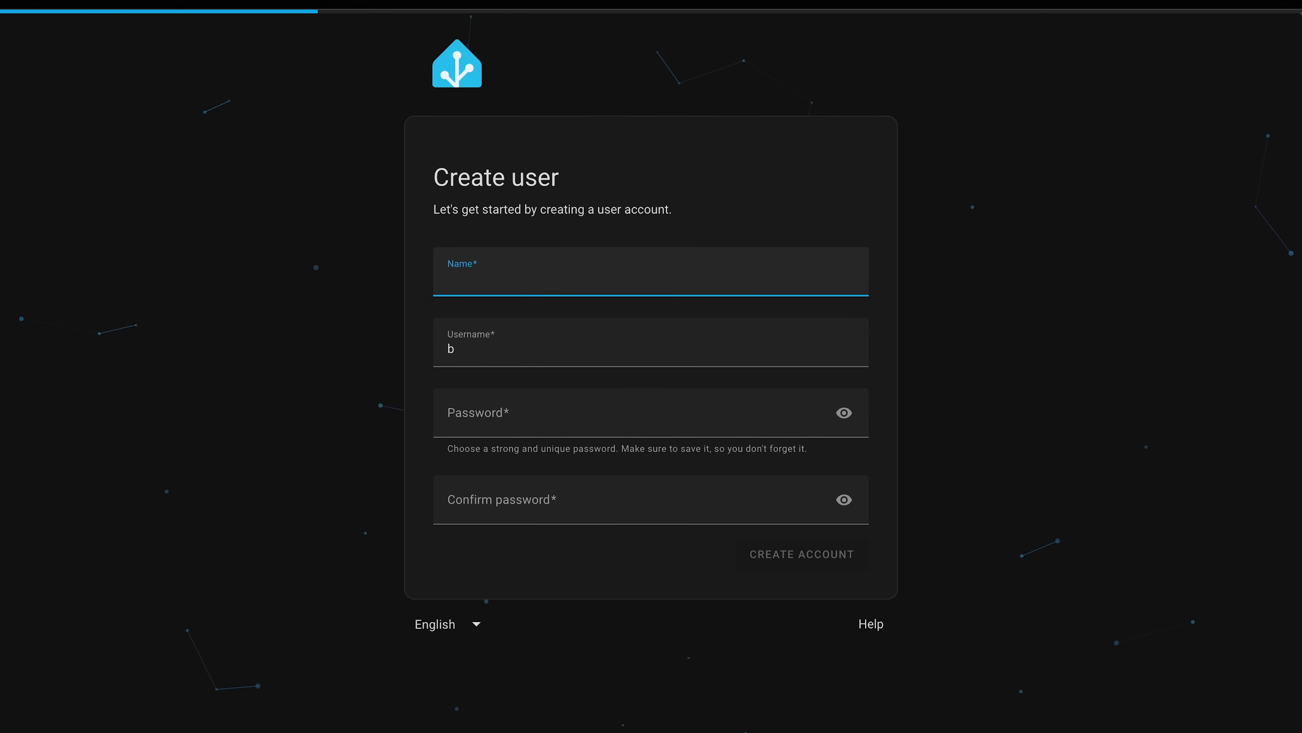
pyautogui.write('ZimaBroo')
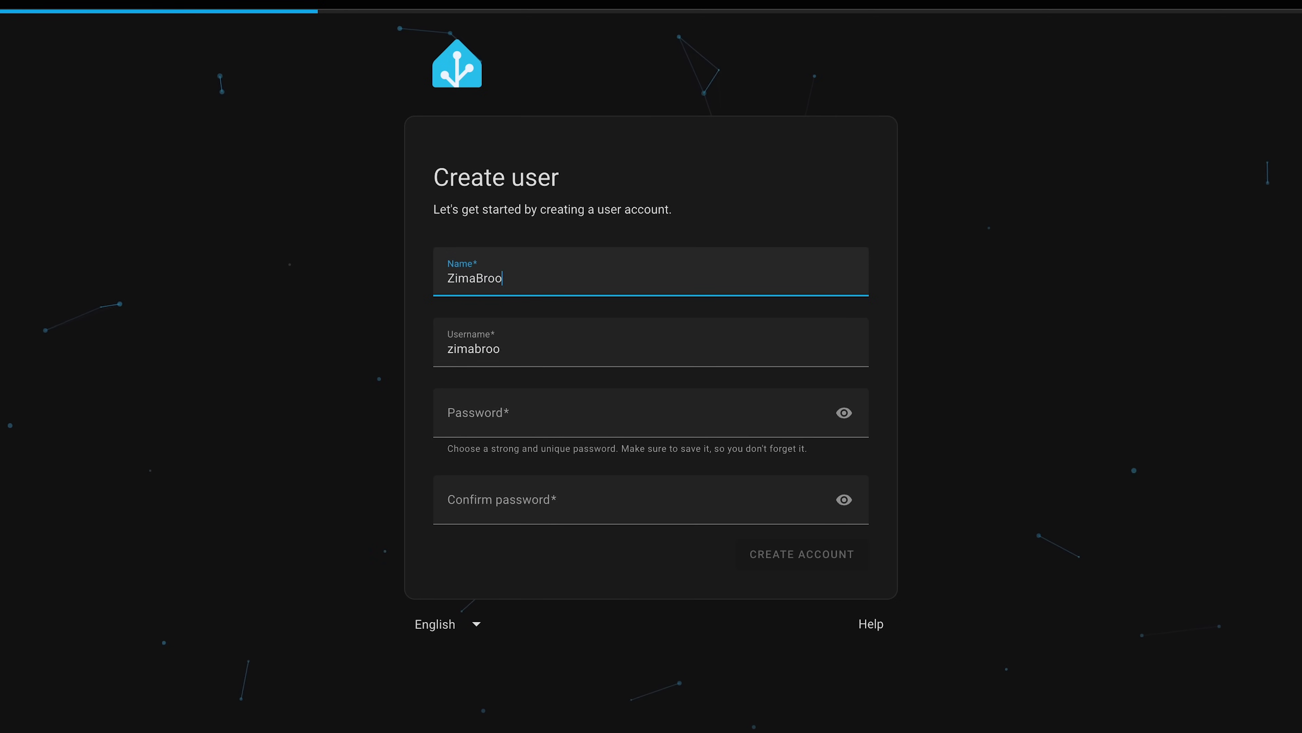
pyautogui.write('klyn')
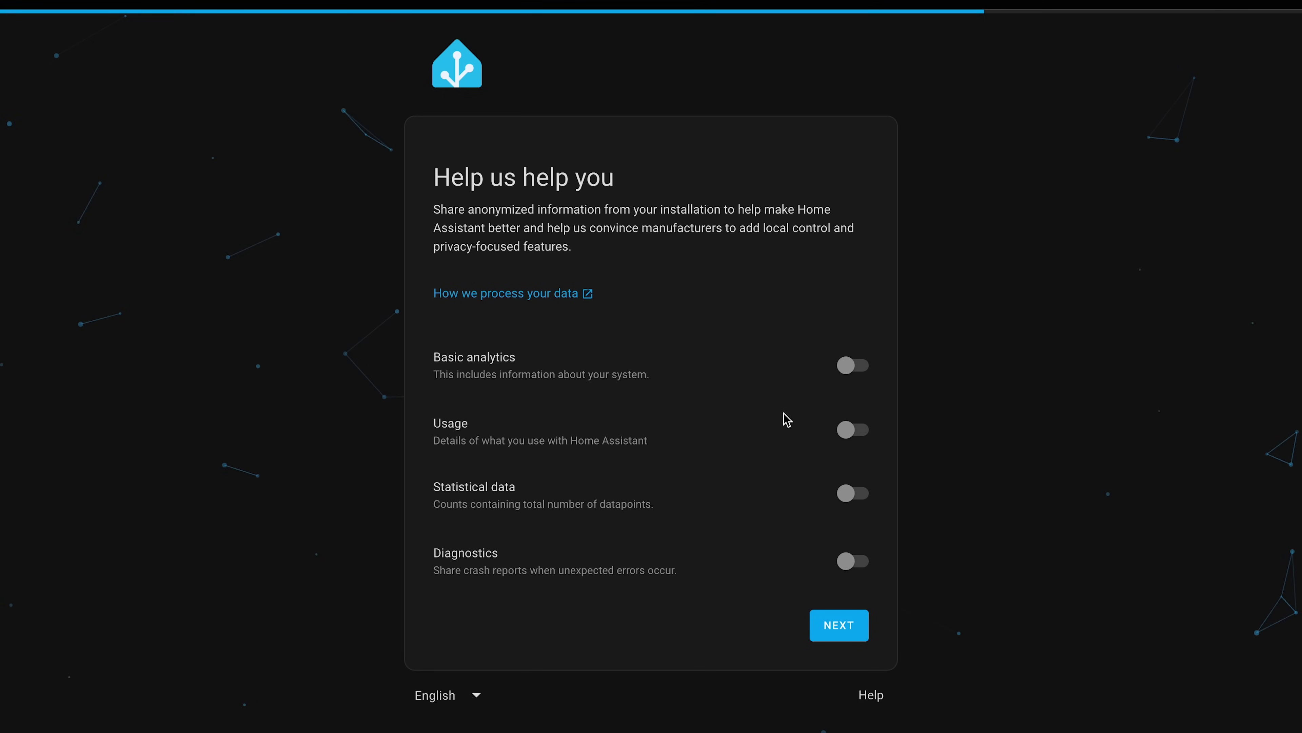
pyautogui.click(839, 635)
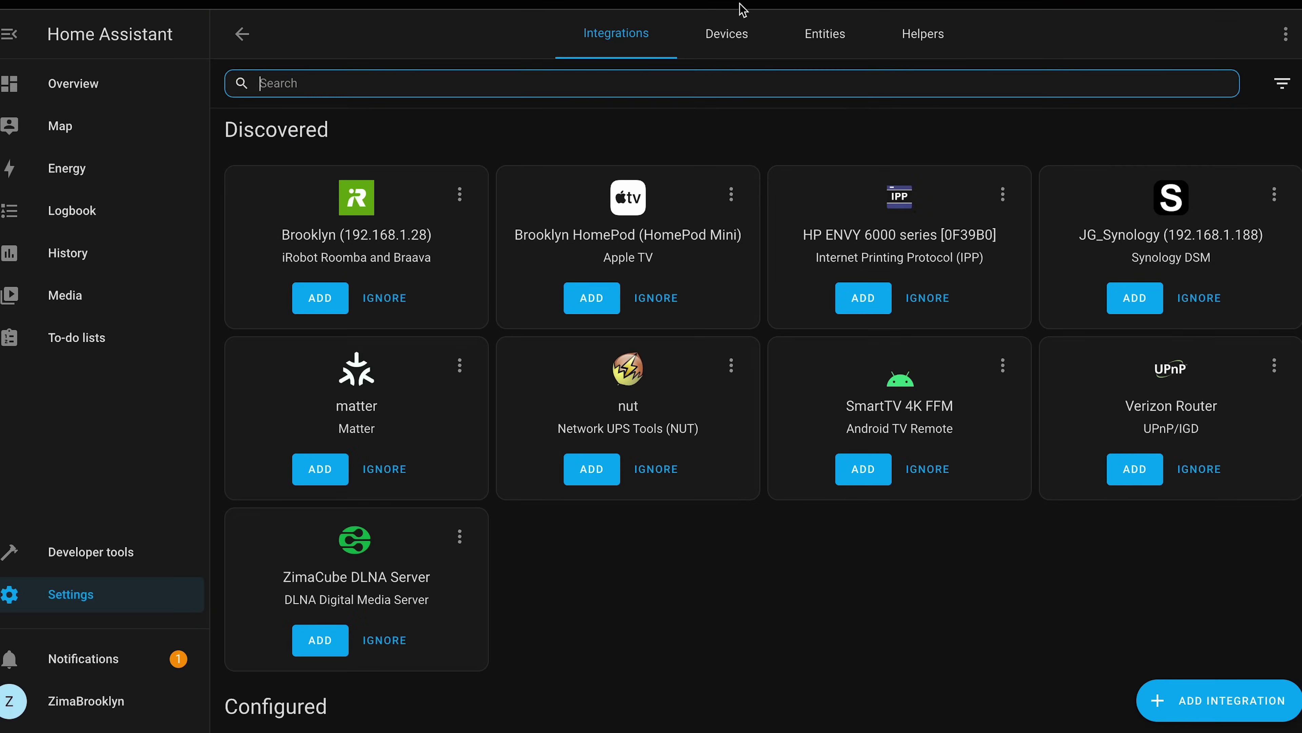
# Step: From the devices list, start adding a Tapo device from the TP-Link brand and accept TP-Link Smart Home as its integration
pyautogui.click(724, 39)
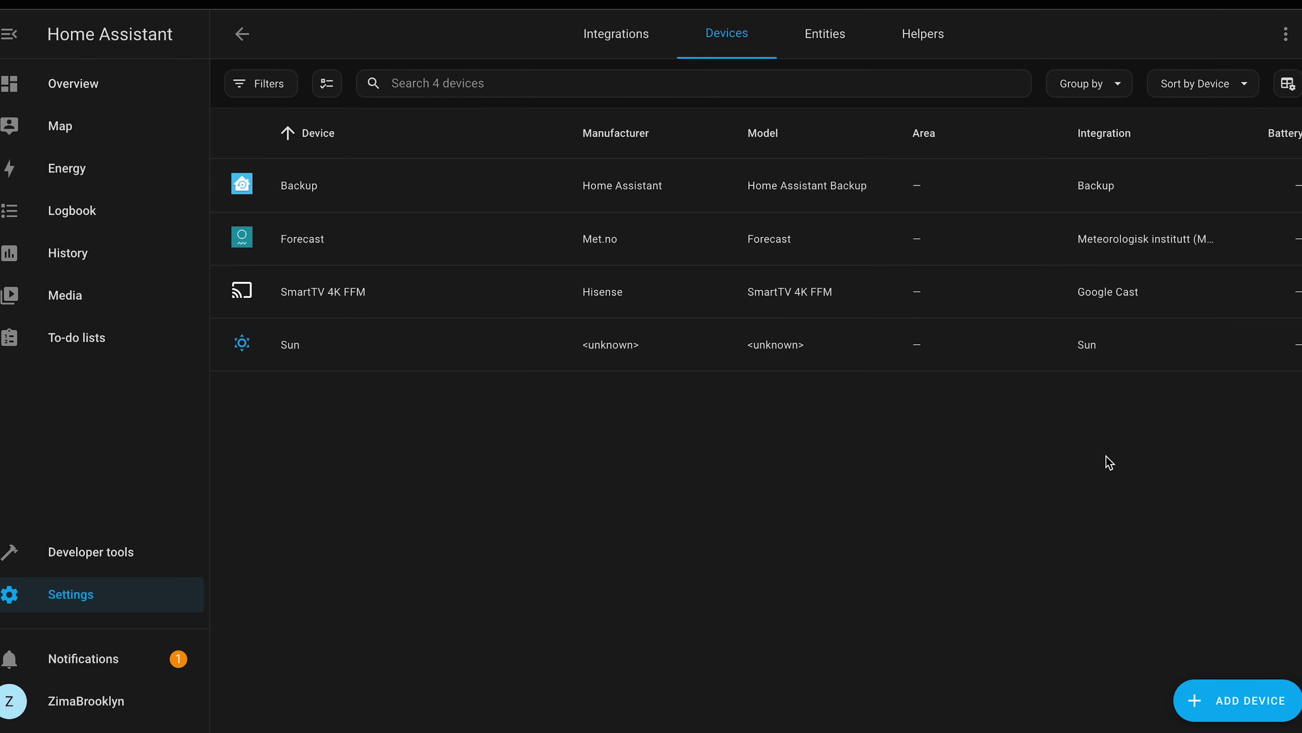
pyautogui.click(1235, 700)
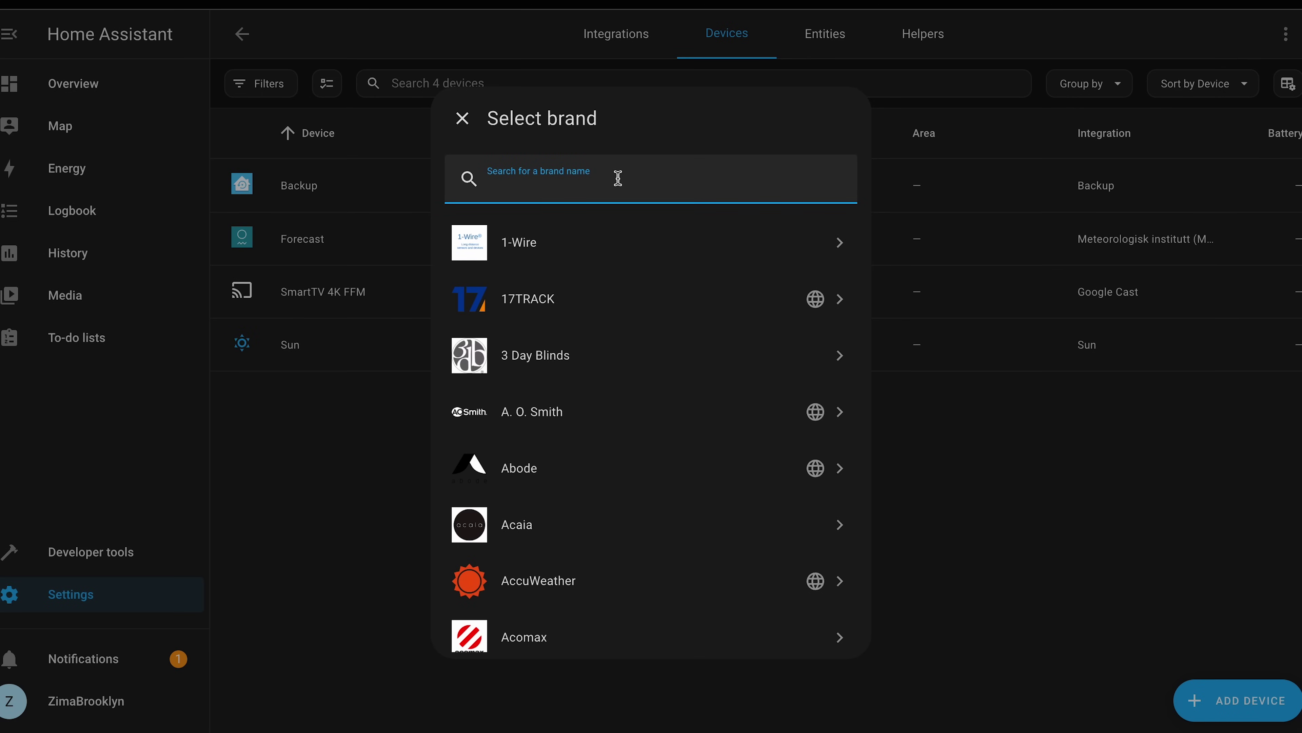
pyautogui.write('tapo')
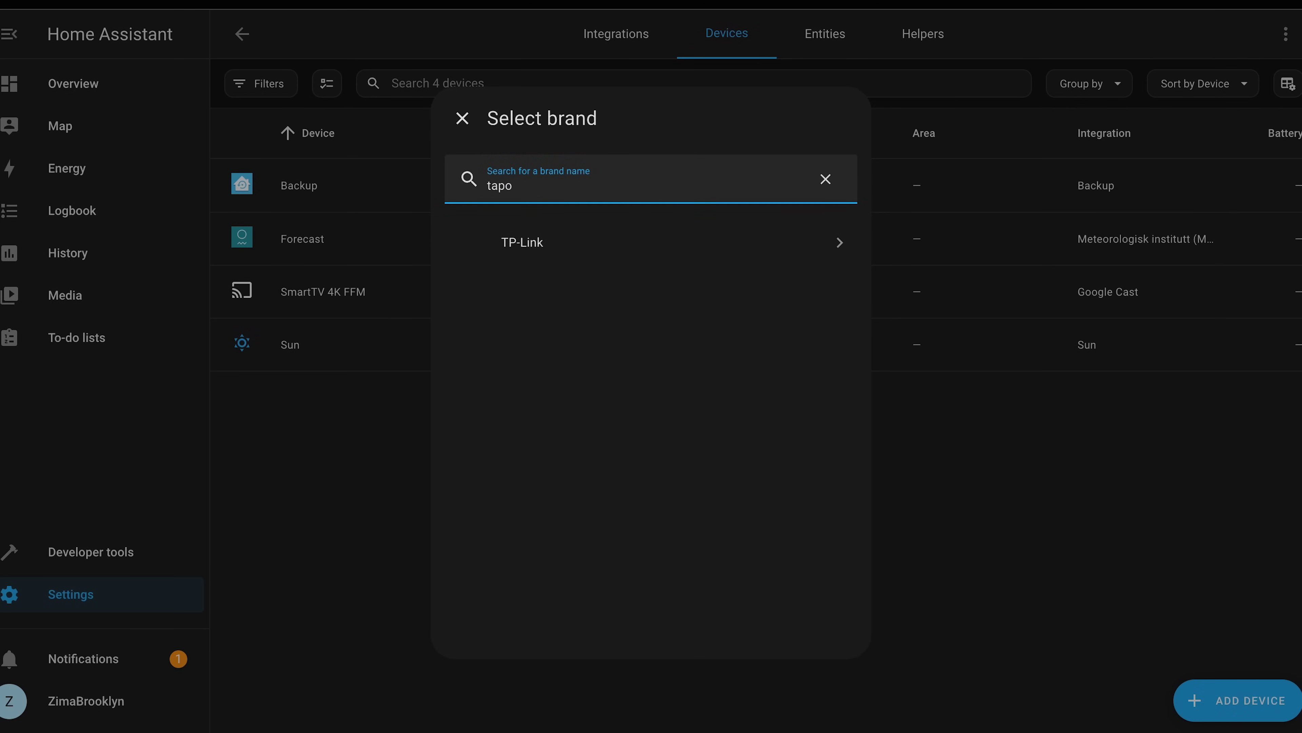
pyautogui.click(622, 226)
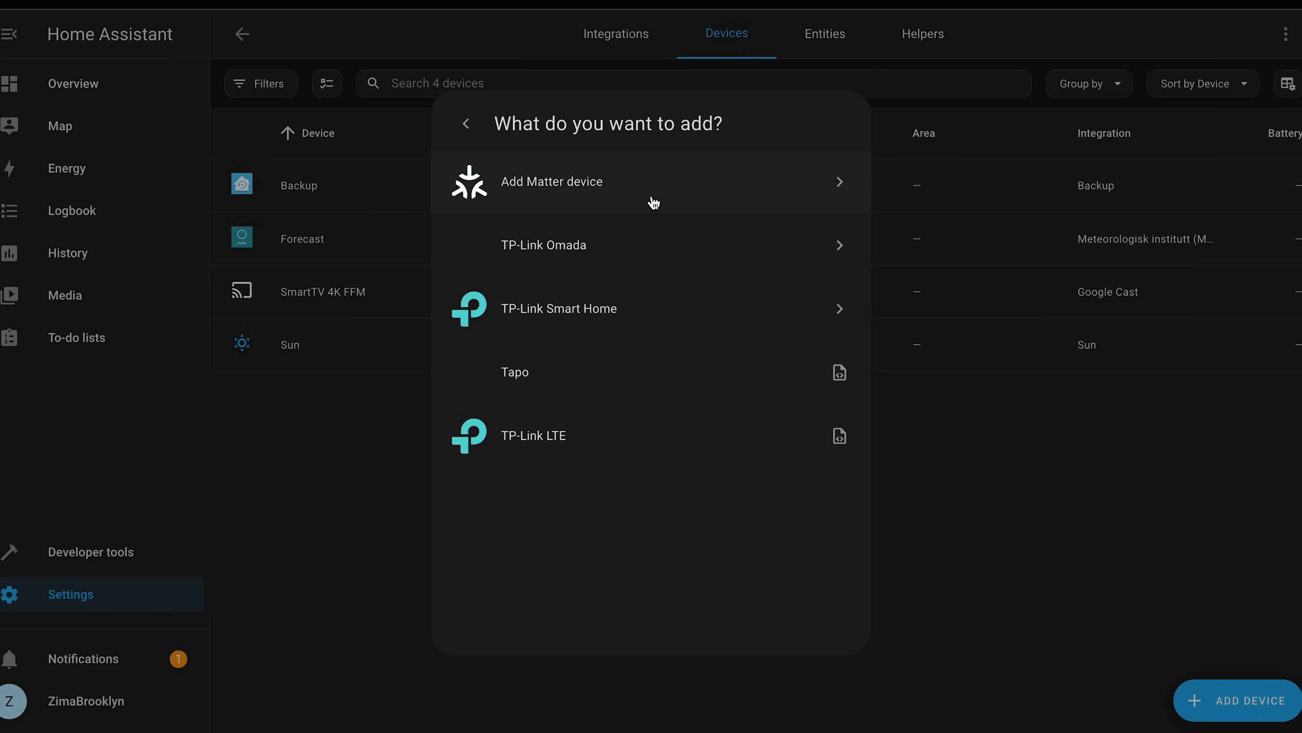
pyautogui.click(624, 383)
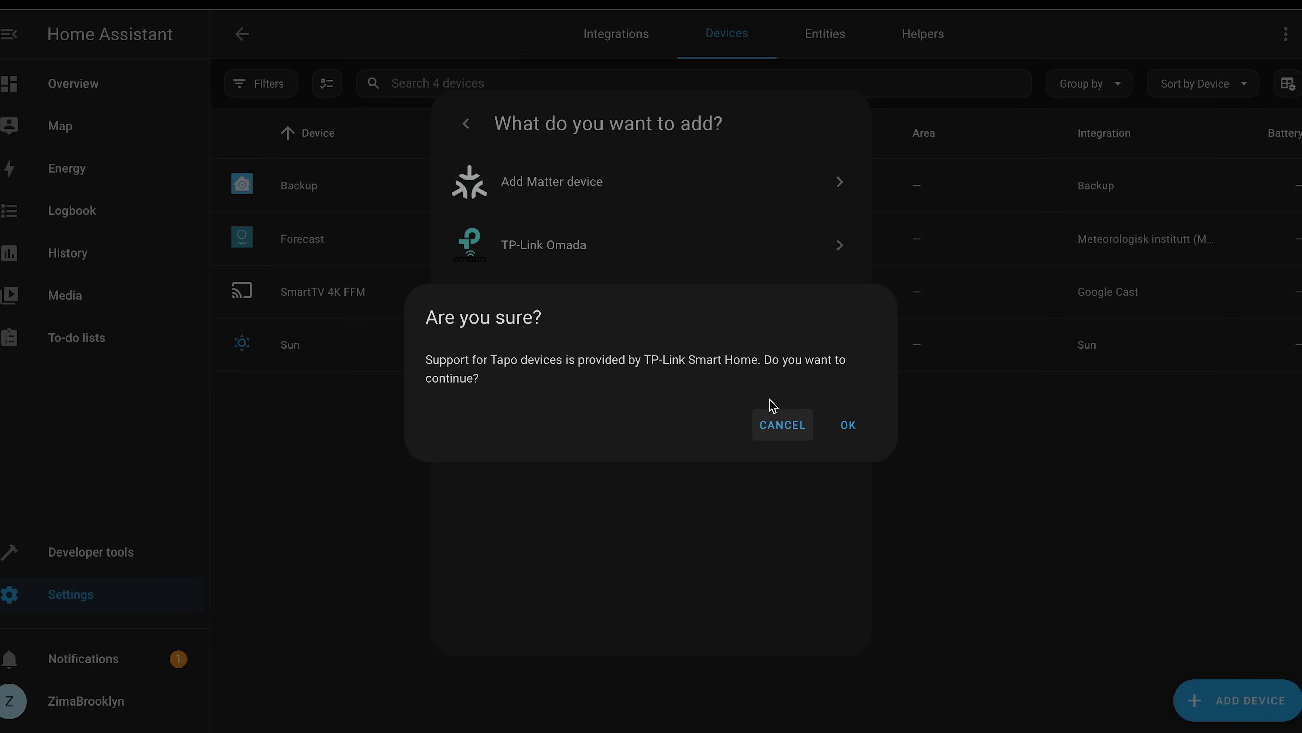
pyautogui.click(828, 426)
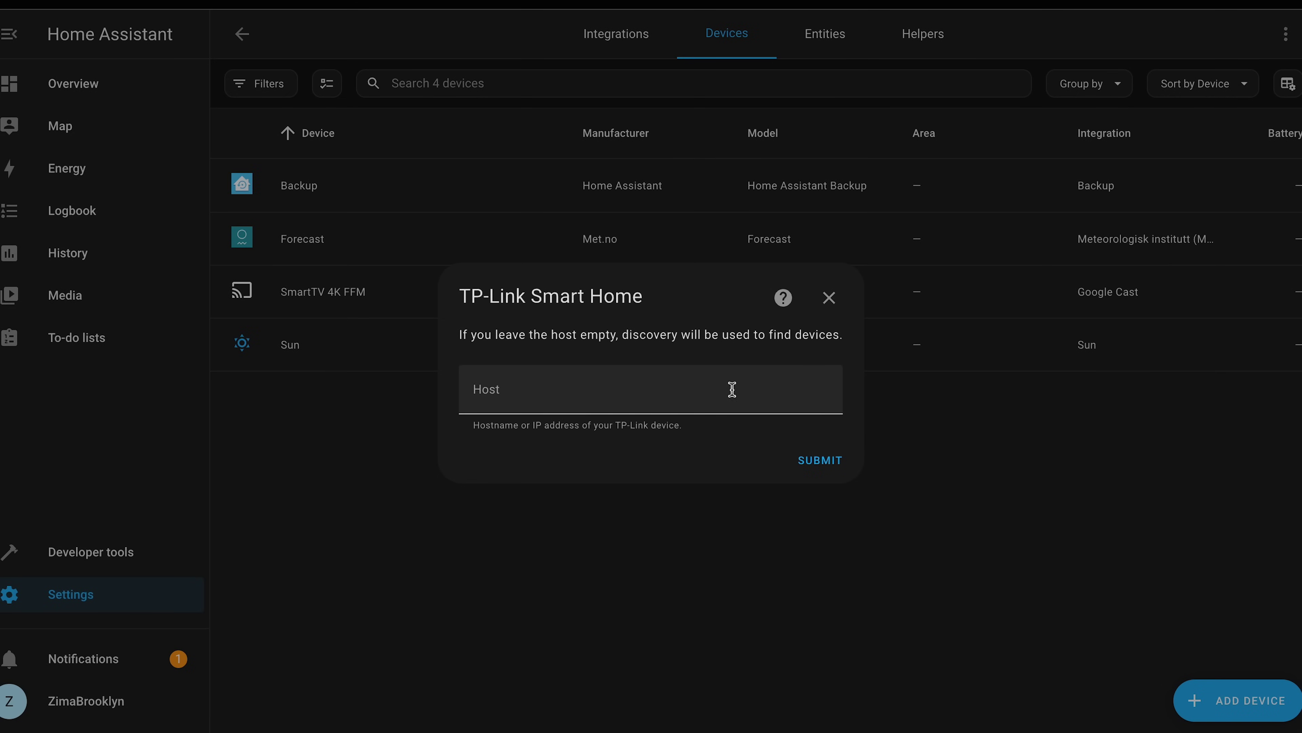
# Step: Run TP-Link discovery with the host left empty, add the EP25 smart plug and finish without assigning an area
pyautogui.click(826, 461)
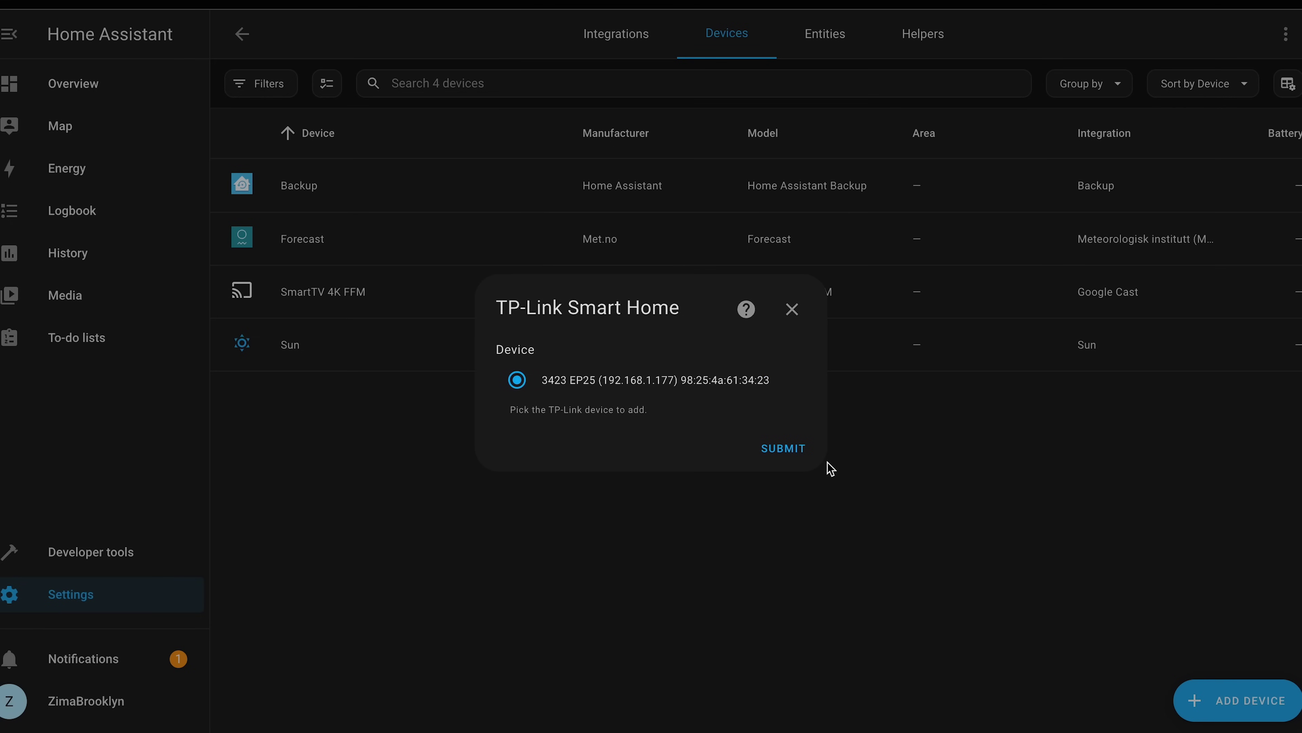
pyautogui.click(784, 449)
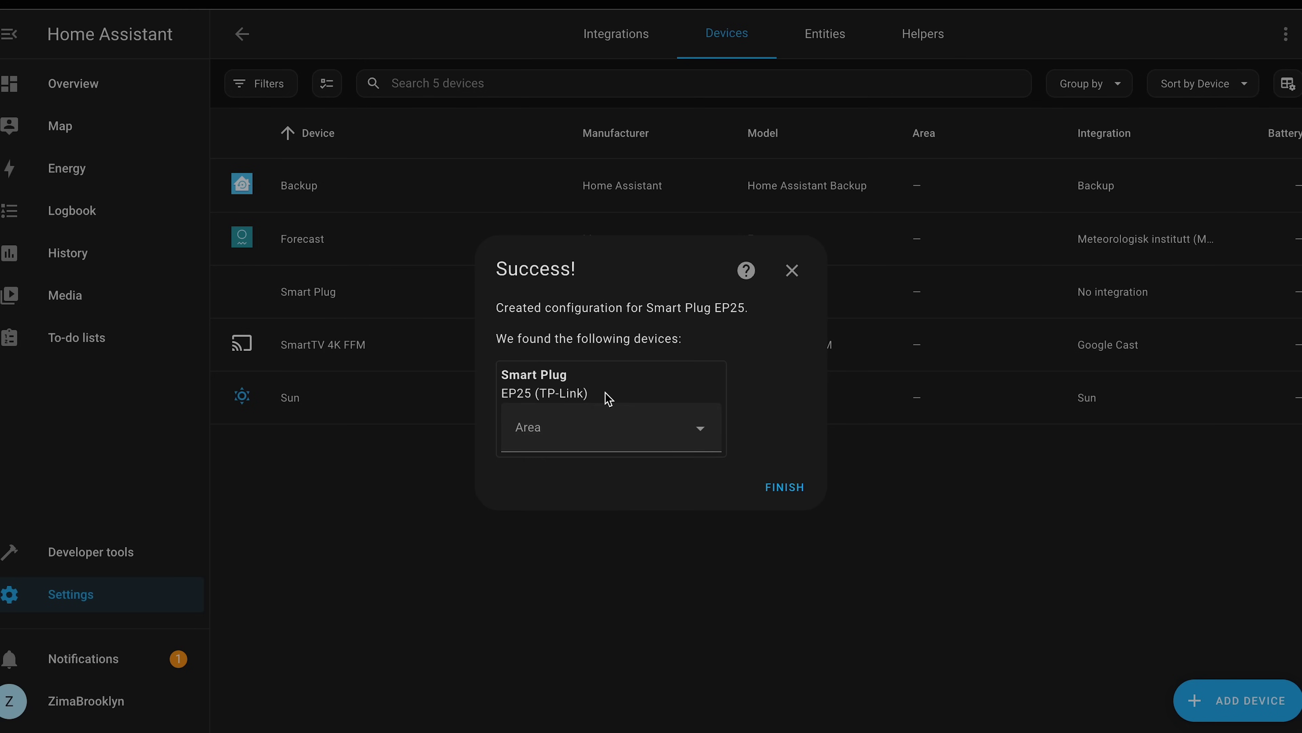
pyautogui.click(637, 426)
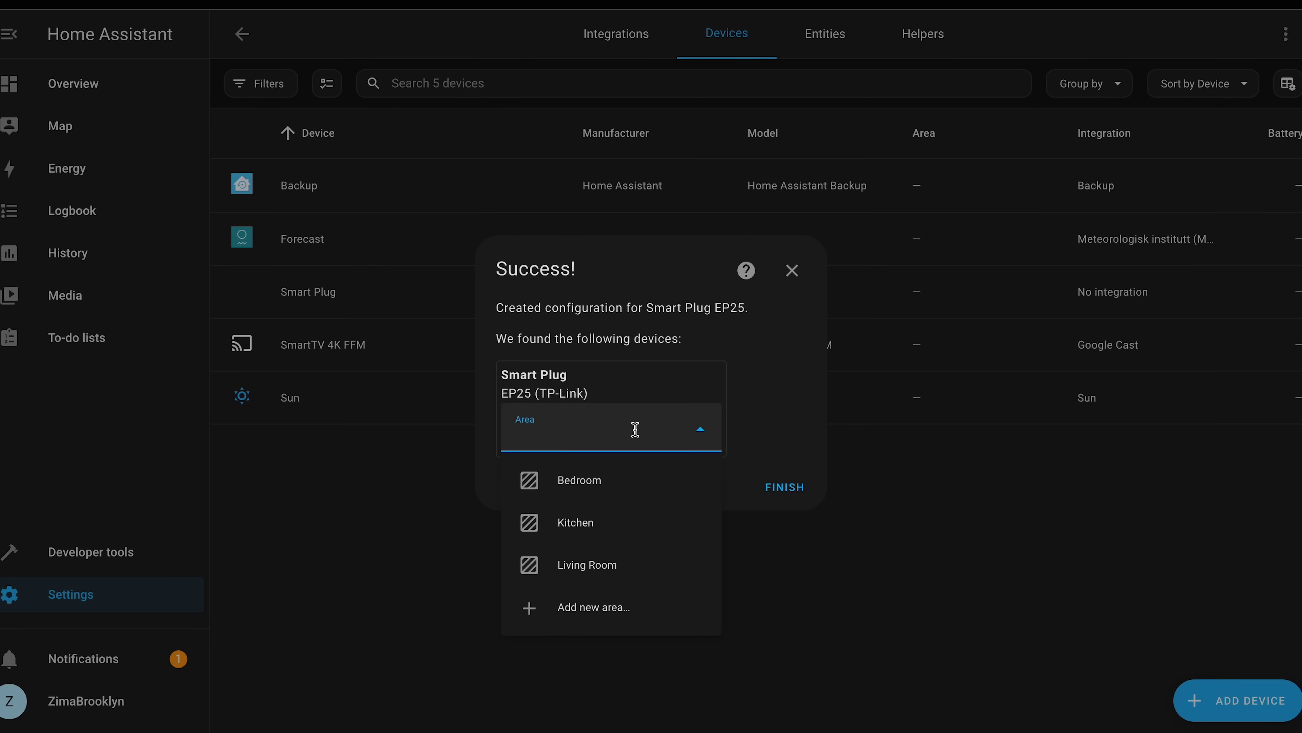
pyautogui.click(706, 430)
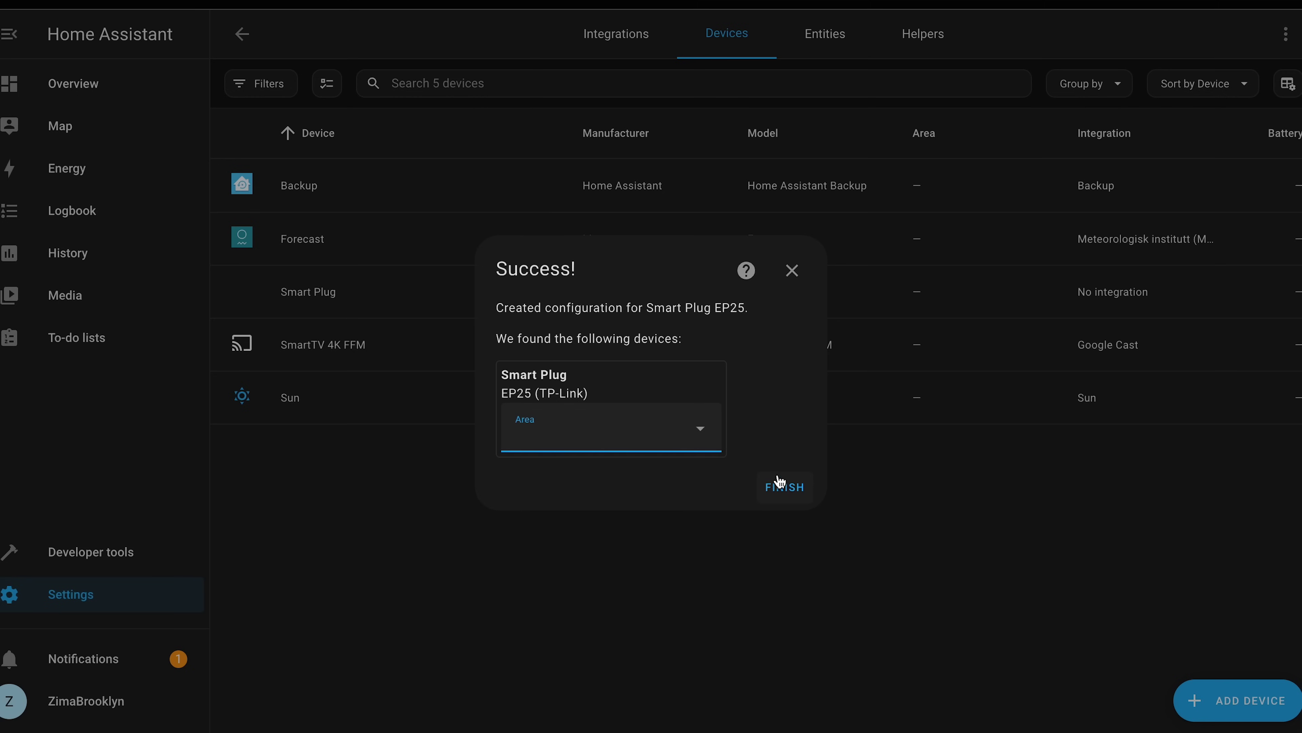
pyautogui.click(678, 425)
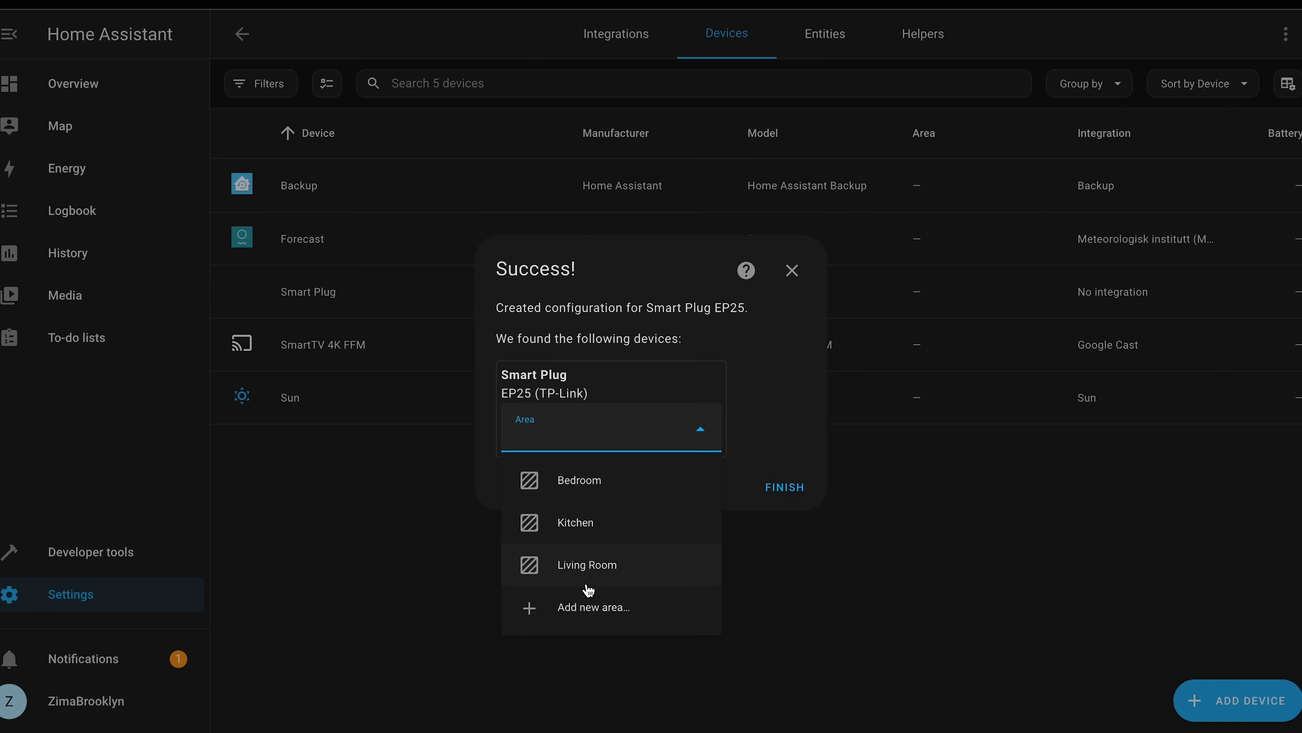
pyautogui.click(785, 487)
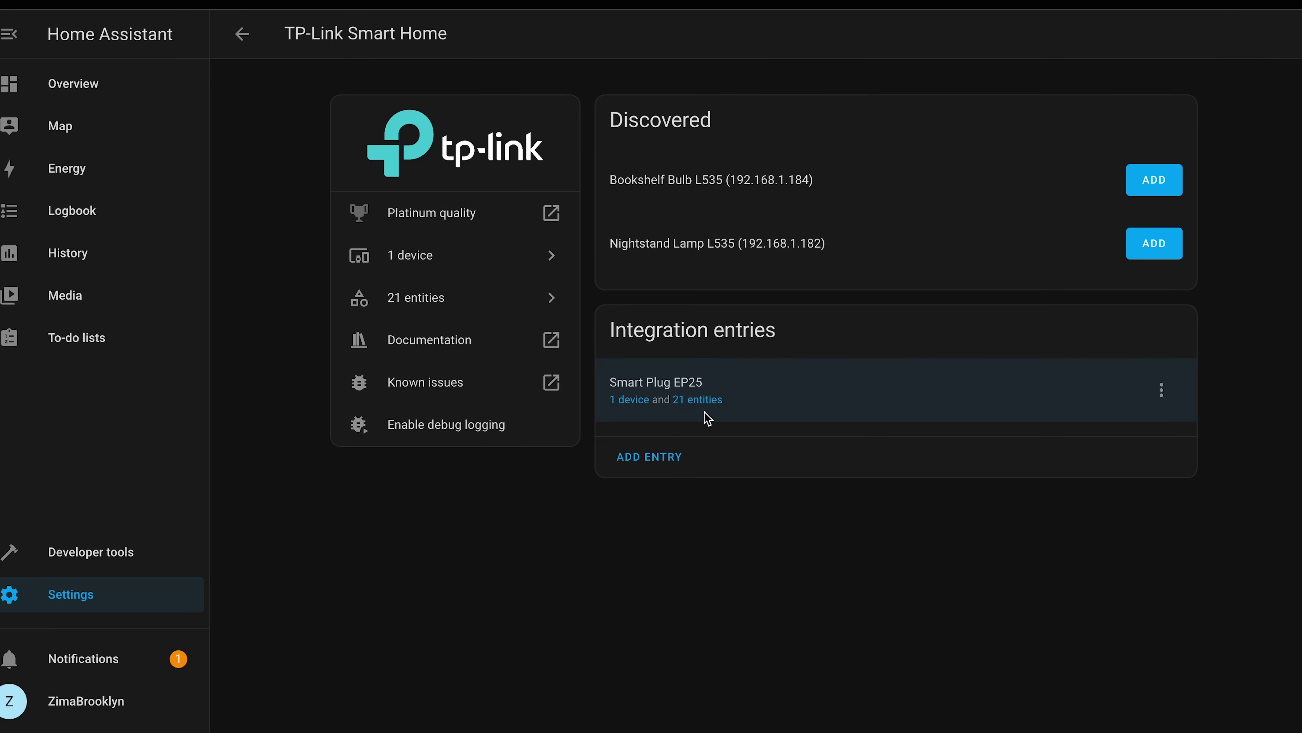
# Step: Set up the discovered Bookshelf Bulb L535 and assign it to the Living Room area
pyautogui.click(1138, 178)
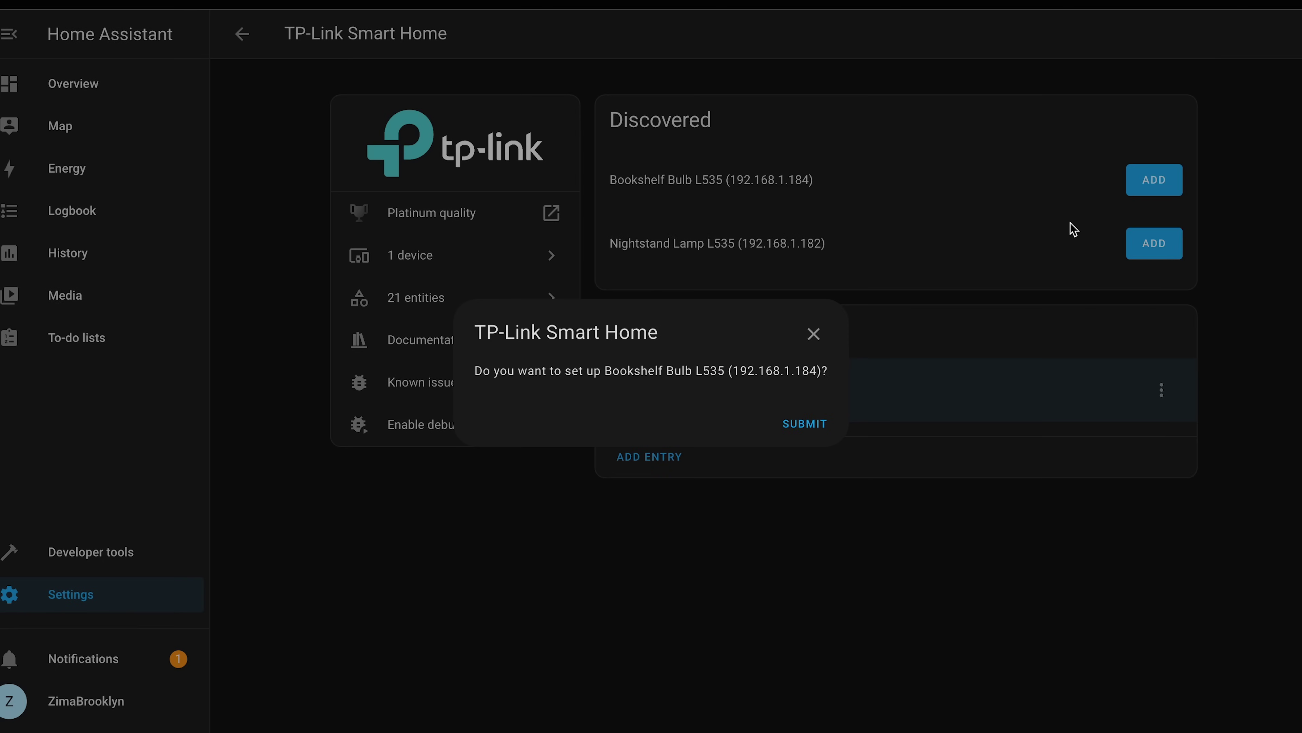
pyautogui.click(805, 432)
pyautogui.click(669, 413)
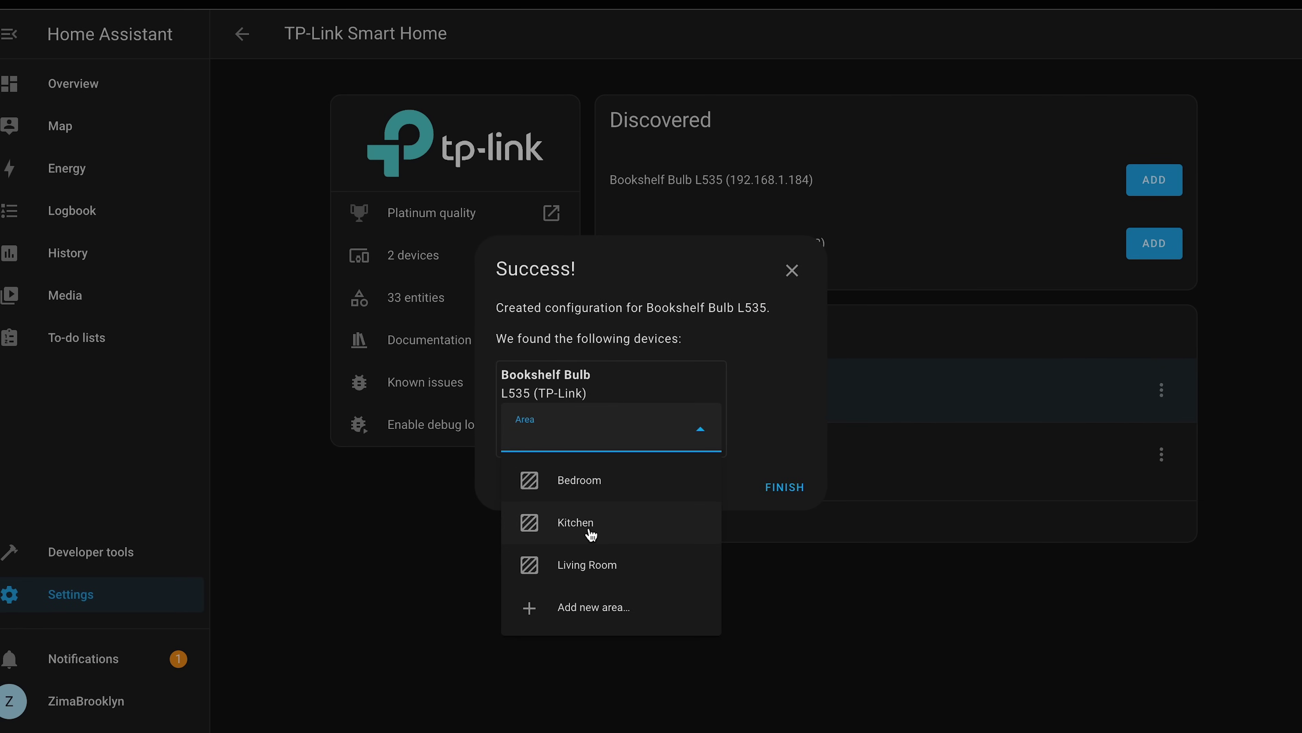
pyautogui.click(592, 567)
pyautogui.click(779, 488)
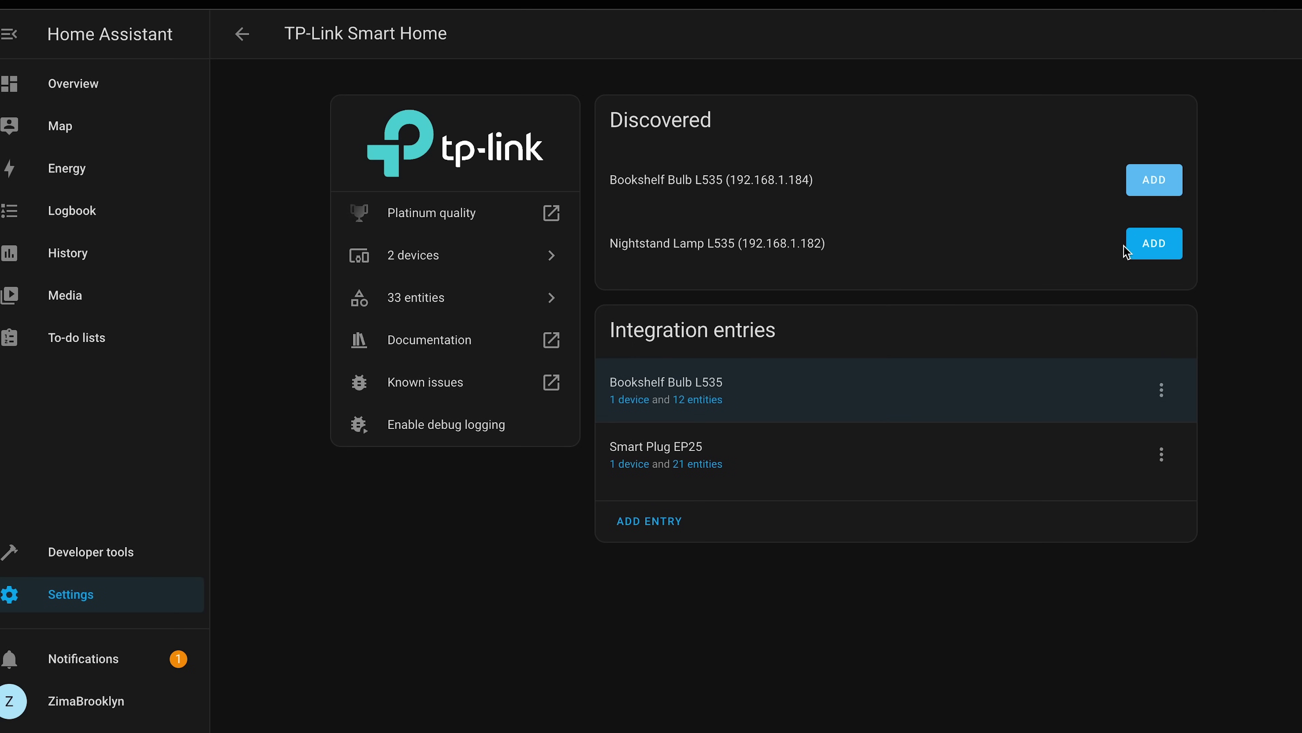
# Step: Set up the discovered Nightstand Lamp L535 and assign it to the Bedroom area
pyautogui.click(1155, 244)
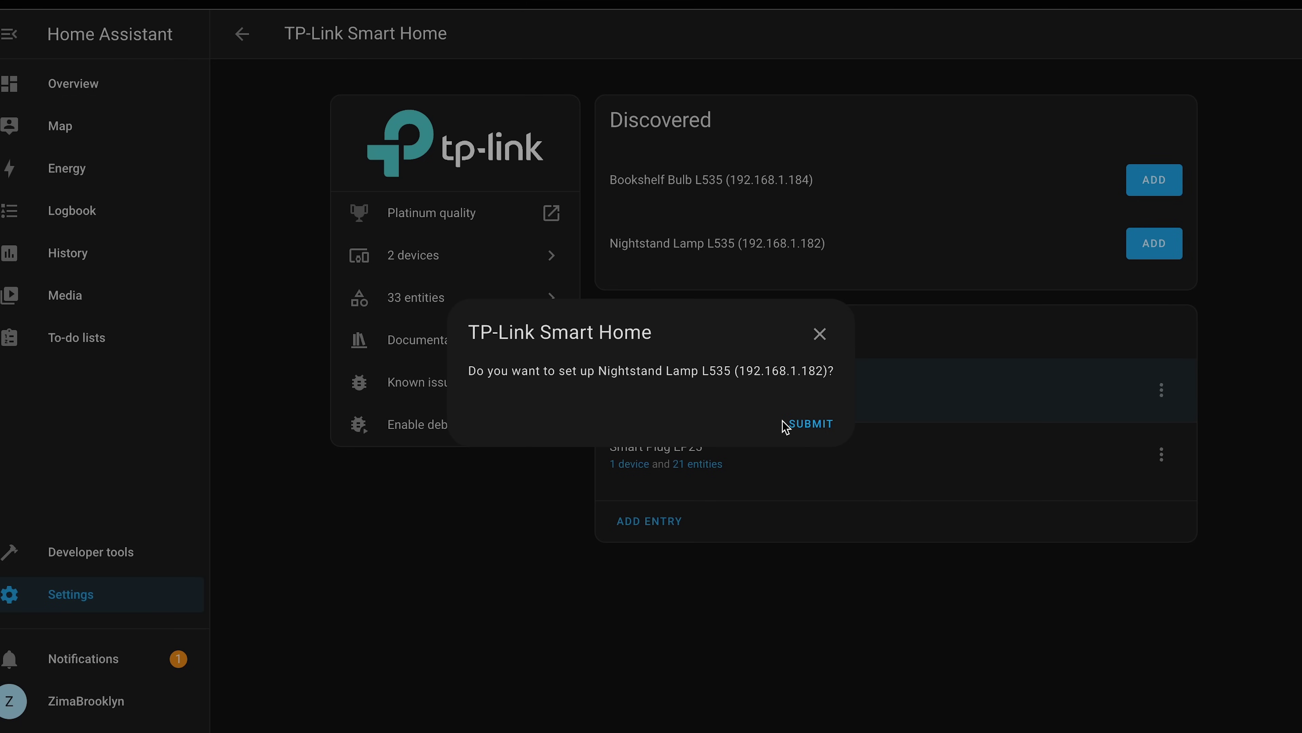
pyautogui.click(811, 426)
pyautogui.click(622, 433)
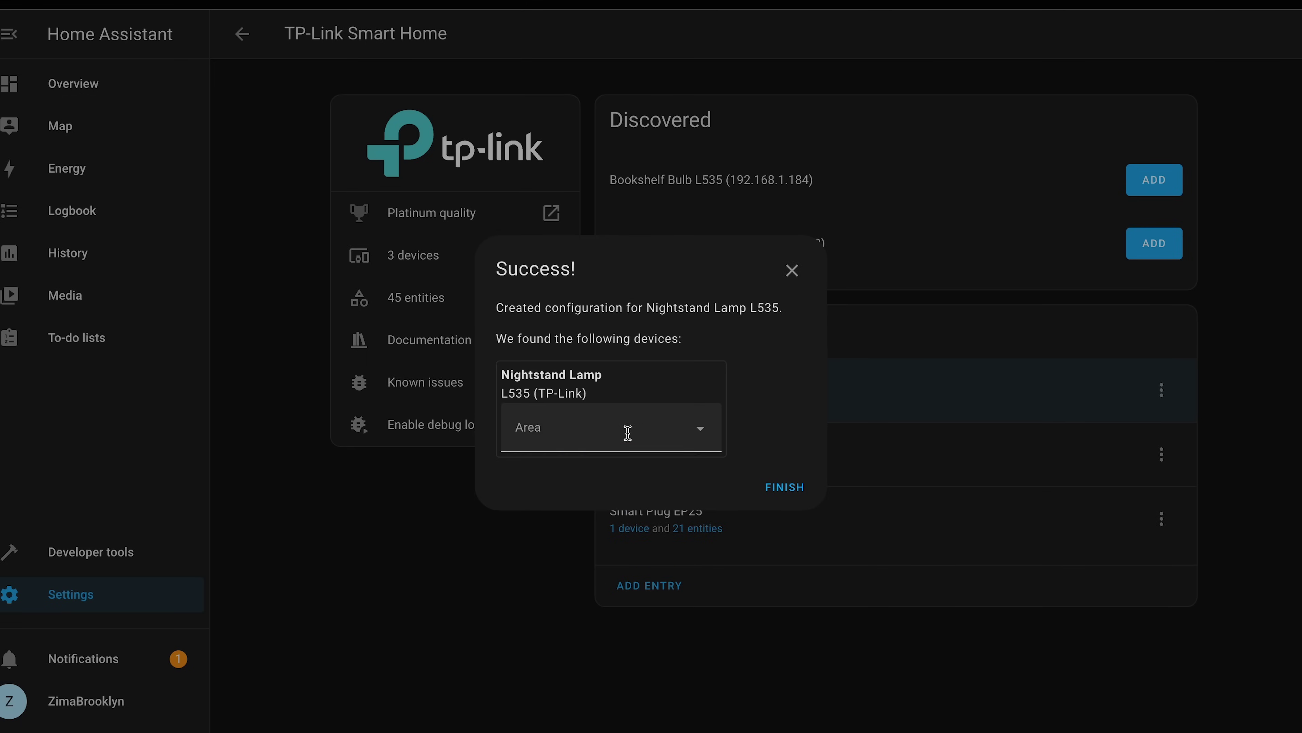
pyautogui.click(580, 478)
pyautogui.click(794, 487)
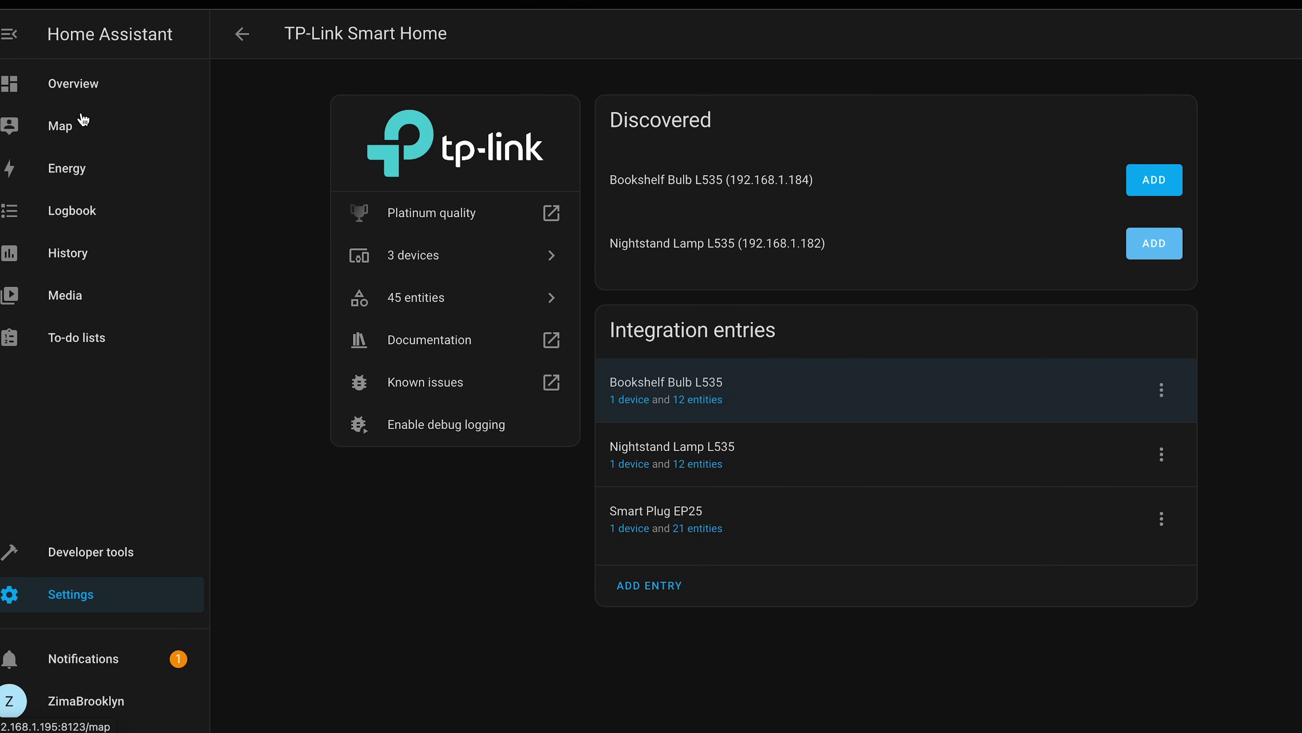
# Step: Open the Overview dashboard and test the Living Room Bookshelf Bulb by switching it on and off repeatedly, leaving it on
pyautogui.click(83, 95)
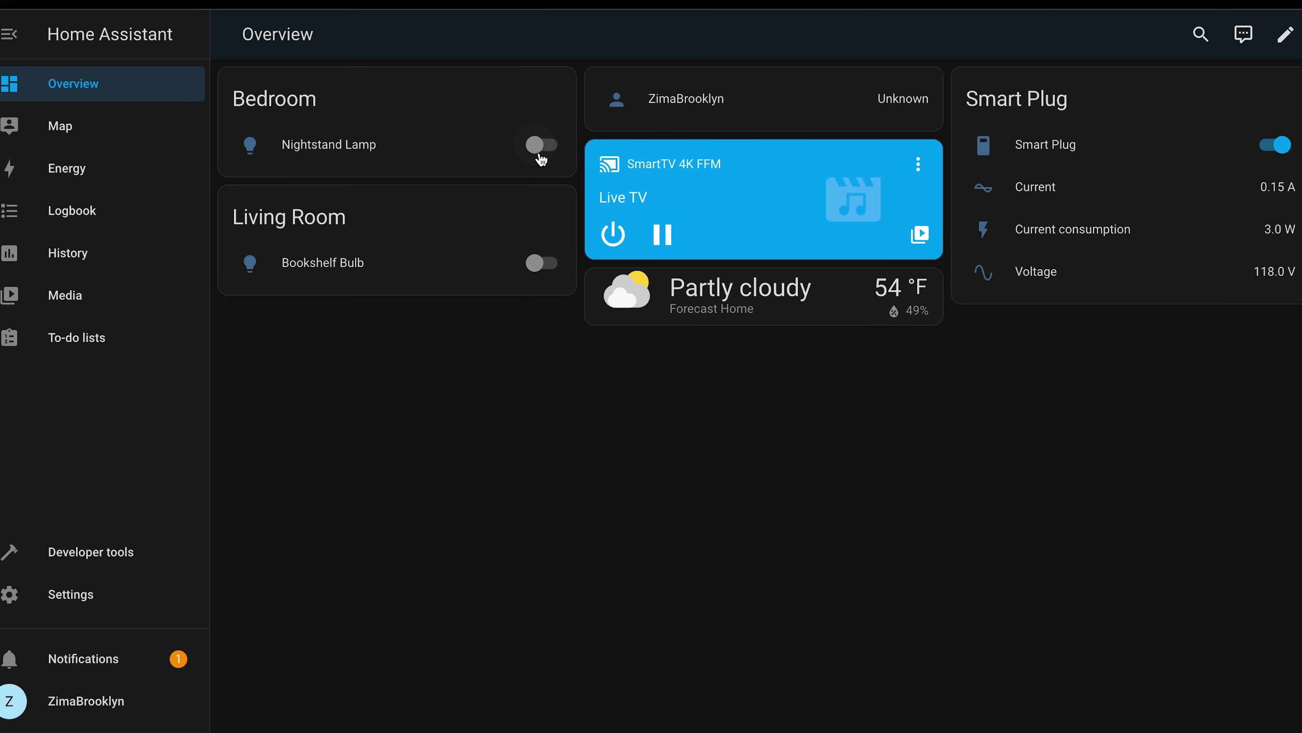
pyautogui.click(541, 272)
pyautogui.click(549, 271)
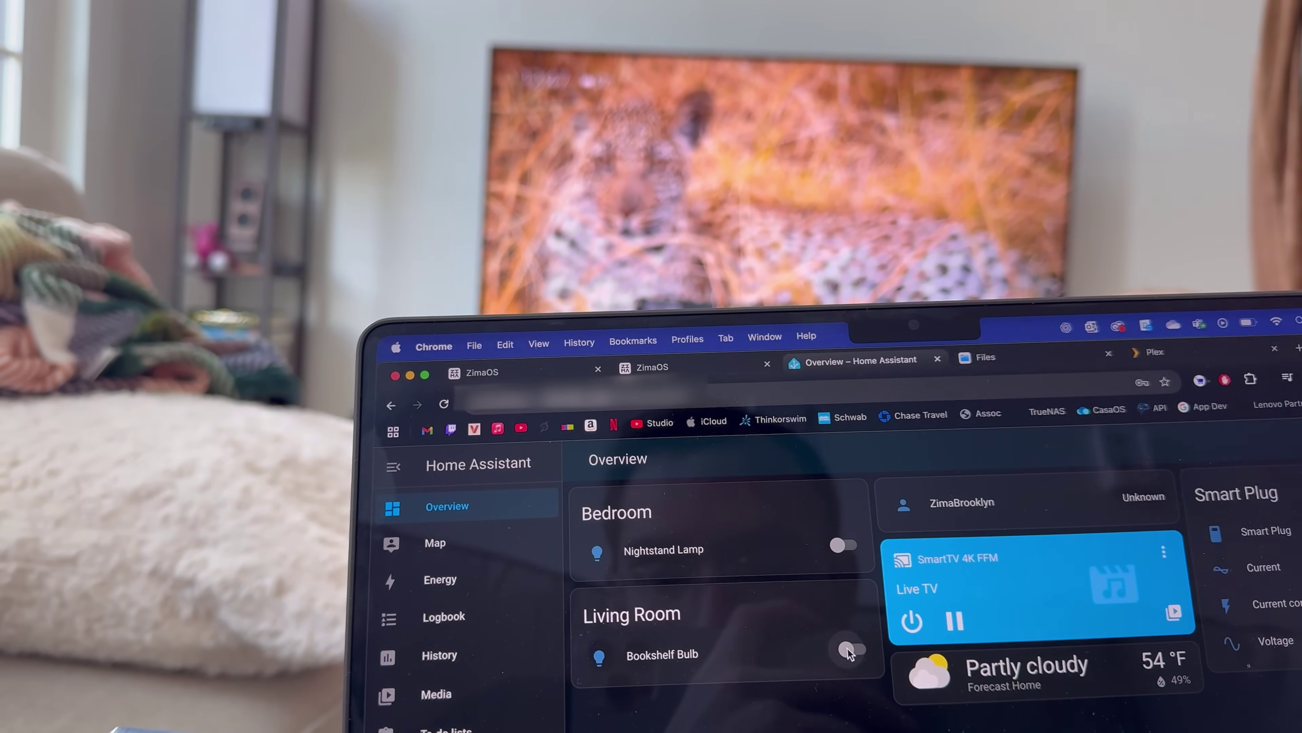
pyautogui.click(849, 649)
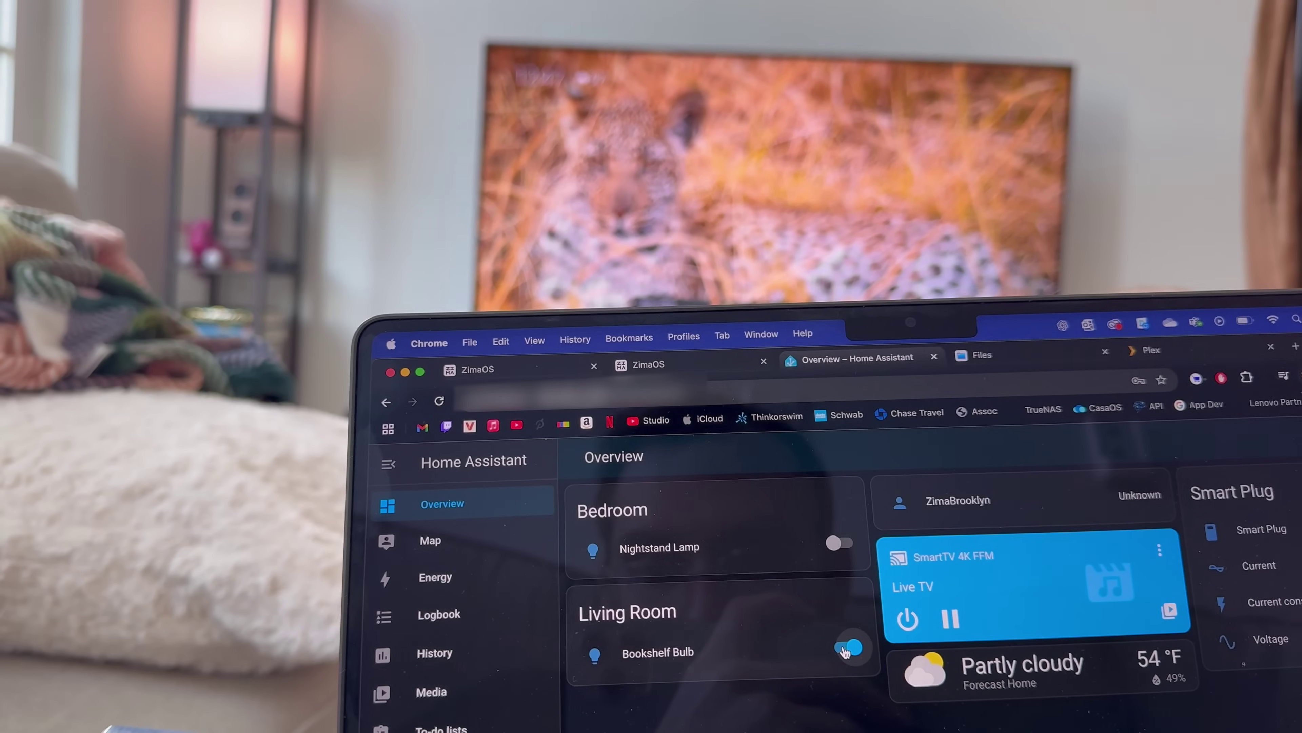
pyautogui.click(846, 650)
pyautogui.click(845, 650)
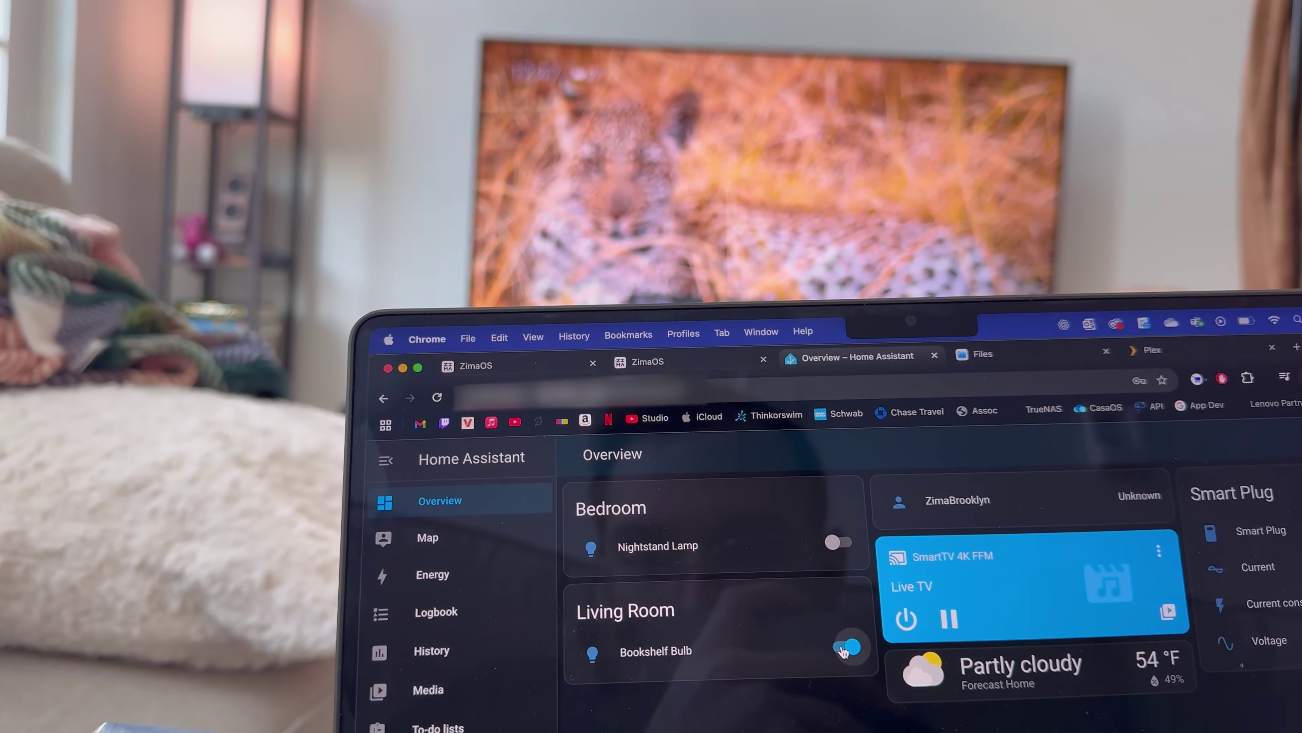